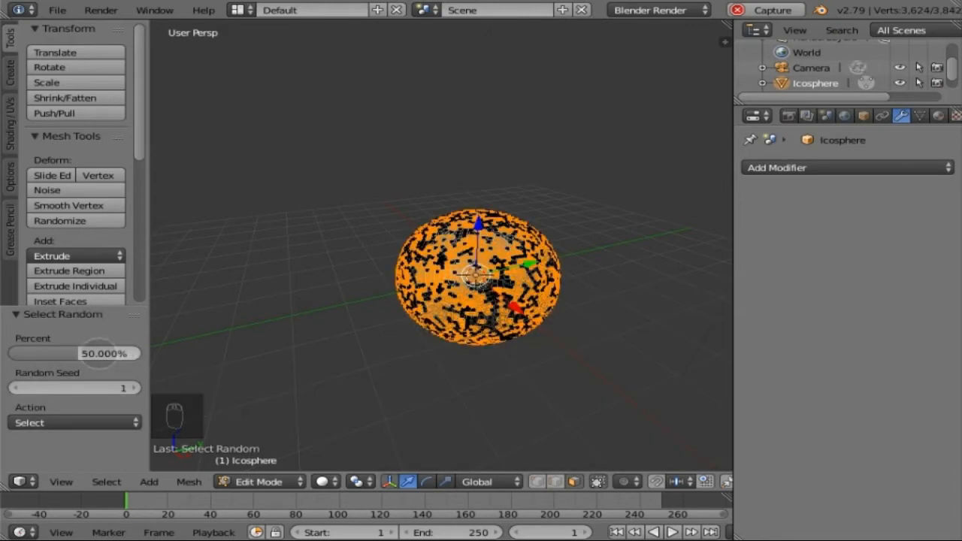
- Set the random face selection on the icosphere to 5 percent
left_click(102, 353)
key("BackSpace")
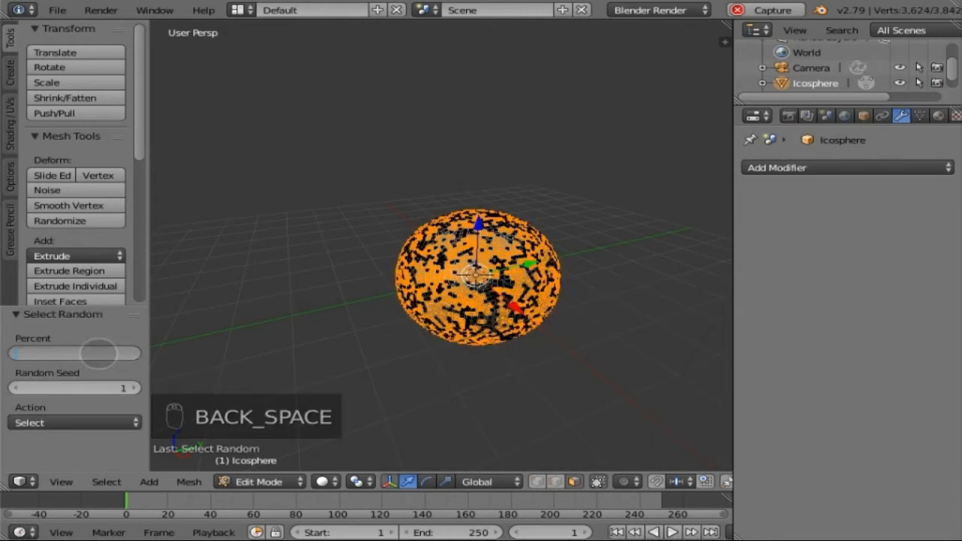
type("5")
key("Return")
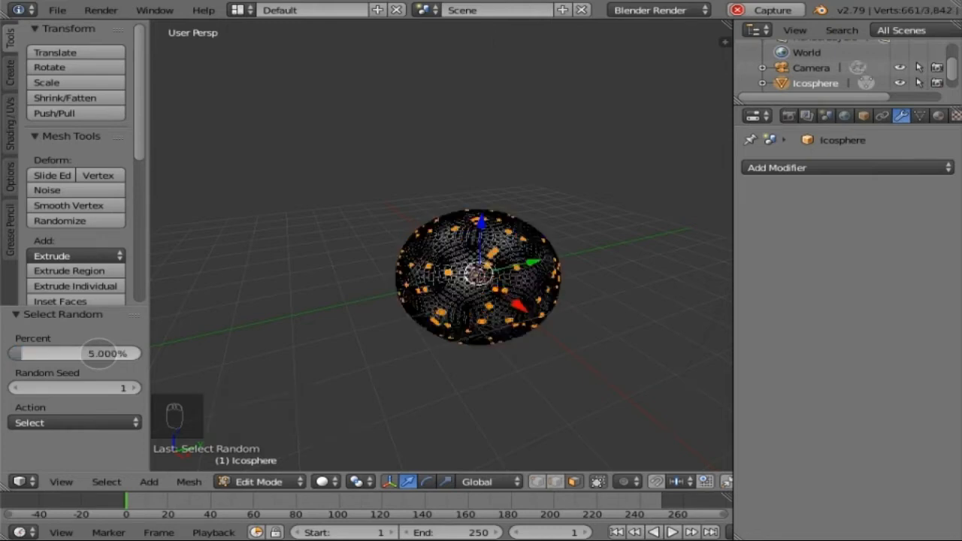
- Extrude the selected faces individually outward by about 0.535, and extrude them again by about 0.269
scroll(105, 115, "down", 5)
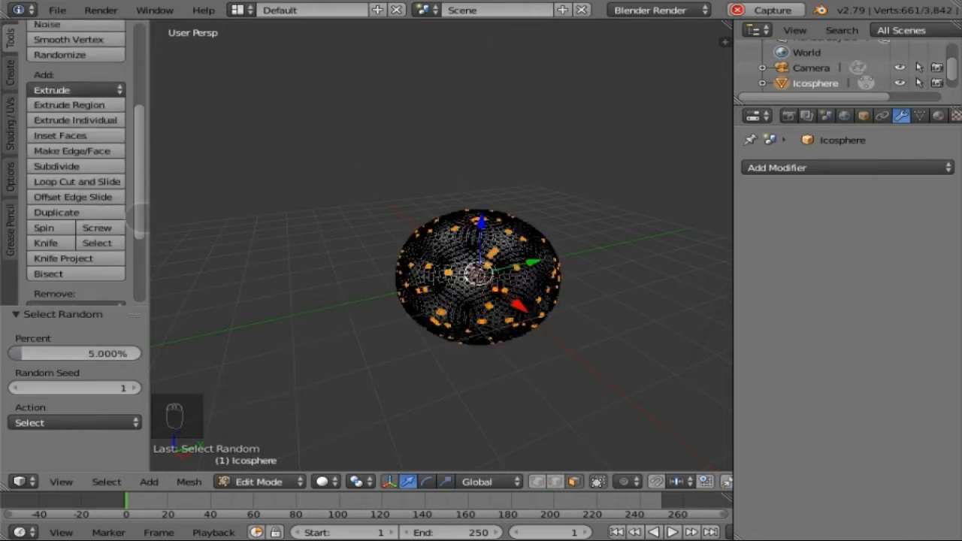
left_click(102, 115)
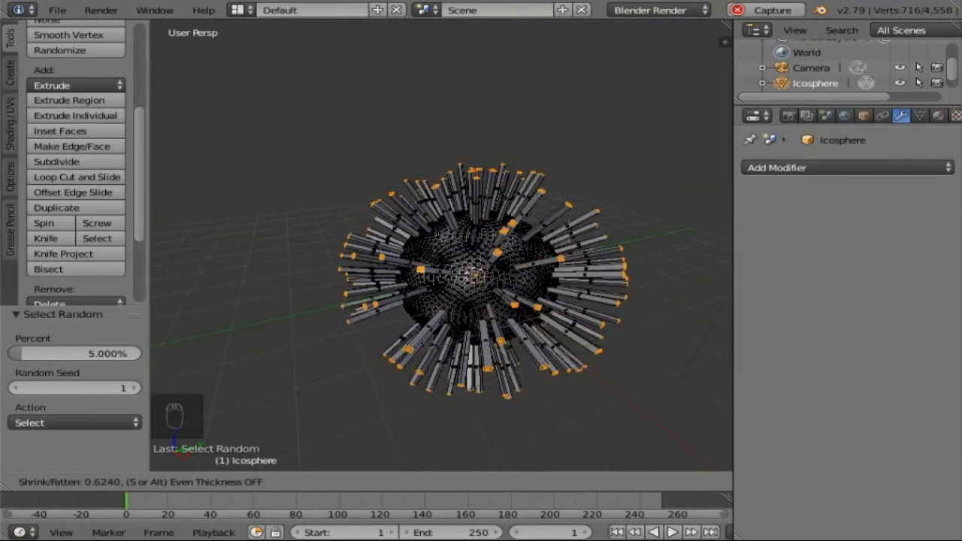
left_click(248, 126)
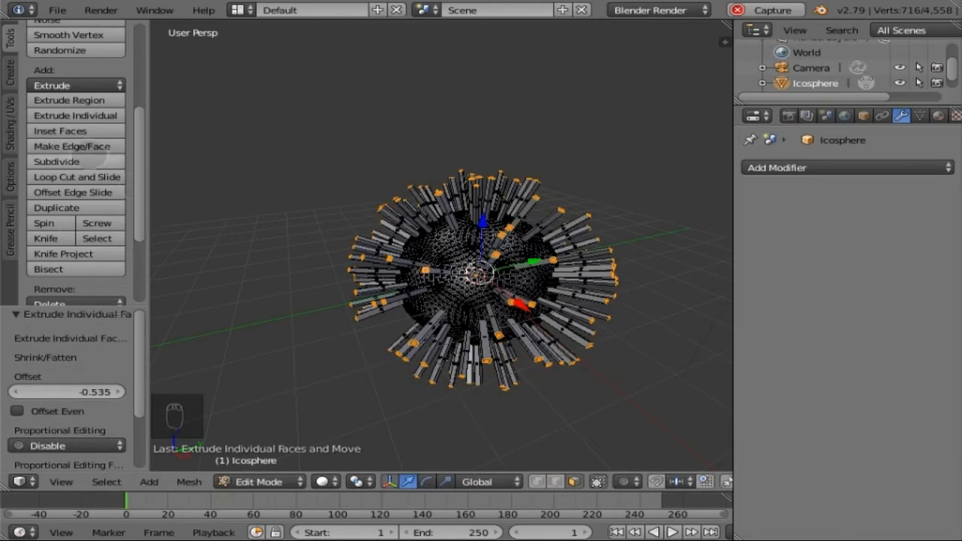
left_click(75, 115)
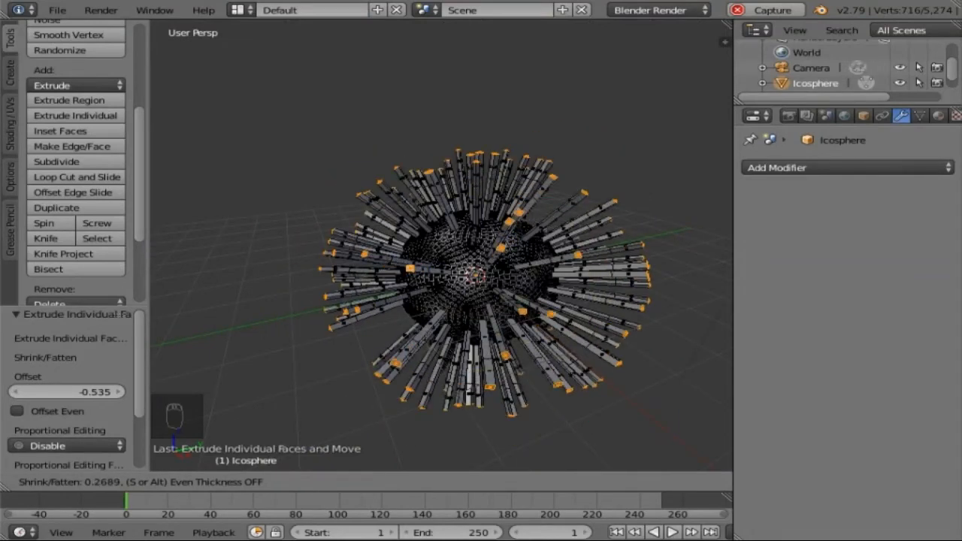
left_click(215, 121)
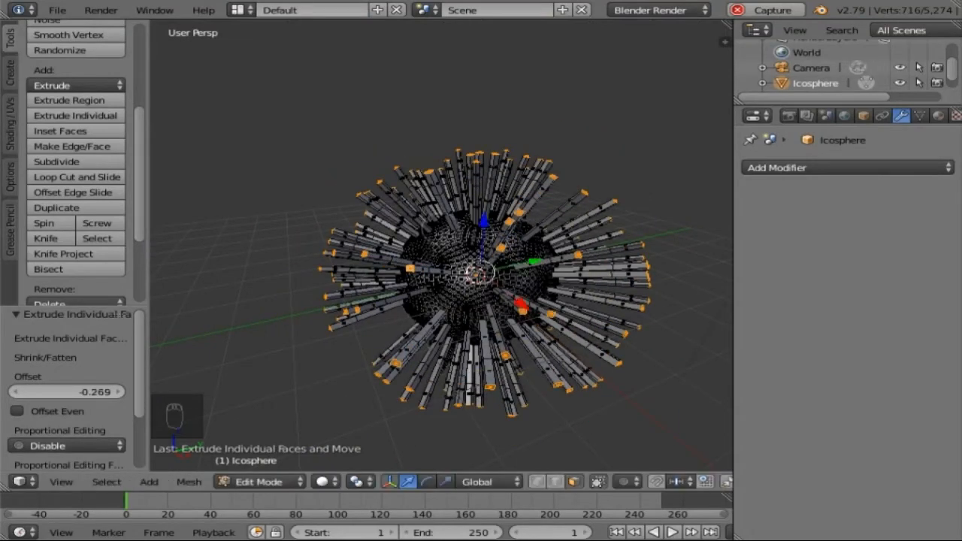
- Examine the extruded spikes around the sphere from several angles and distances
key("KP_4")
key("KP_4")
key("KP_4")
key("KP_4")
key("KP_4")
key("KP_Subtract")
key("KP_Subtract")
key("KP_Subtract")
key("KP_Subtract")
key("KP_Subtract")
key("KP_Subtract")
key("KP_Subtract")
key("KP_Subtract")
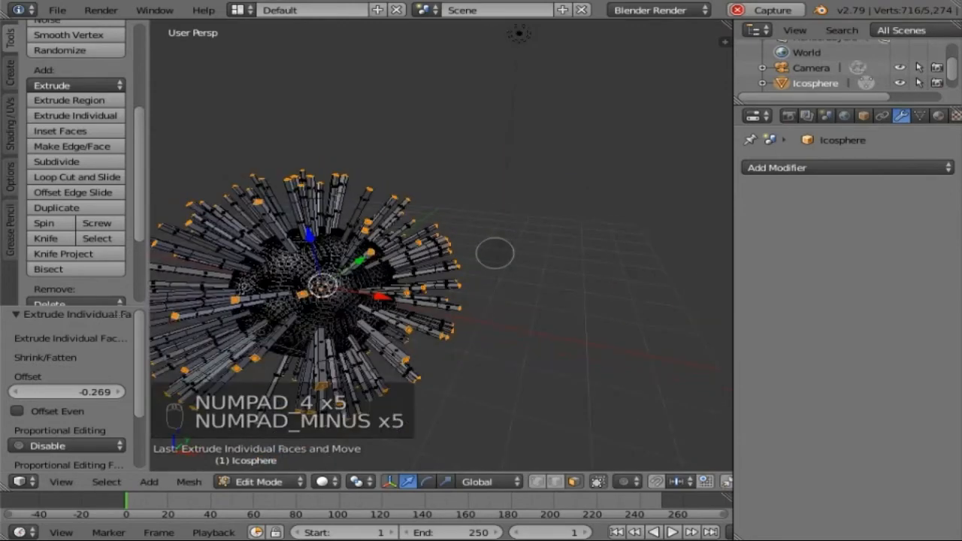
key("KP_6")
key("KP_6")
key("KP_6")
key("KP_Add")
key("KP_Add")
key("KP_Add")
key("KP_Add")
key("KP_Add")
key("KP_Add")
key("KP_Add")
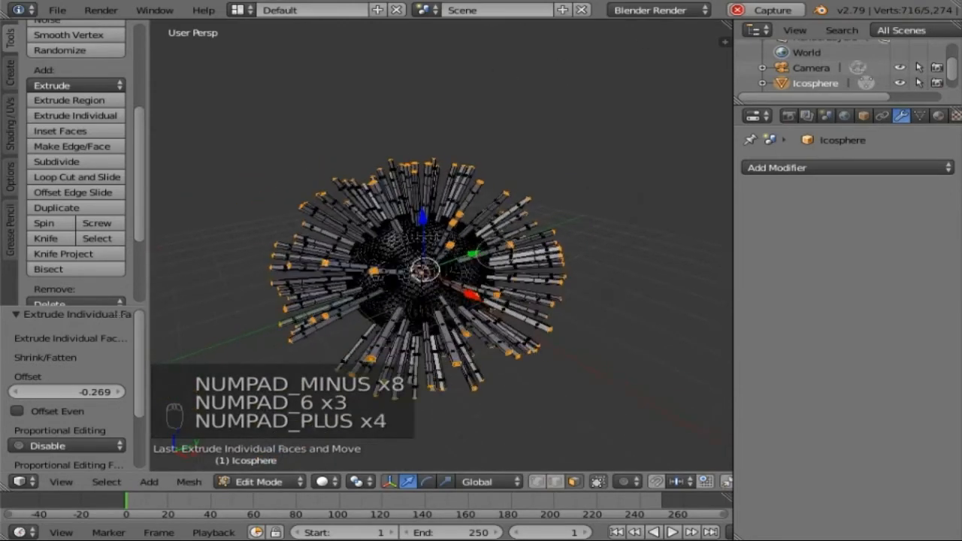
- Set the pivot point to Individual Origins and scale the spike tip faces up by about 7.49
left_click(356, 482)
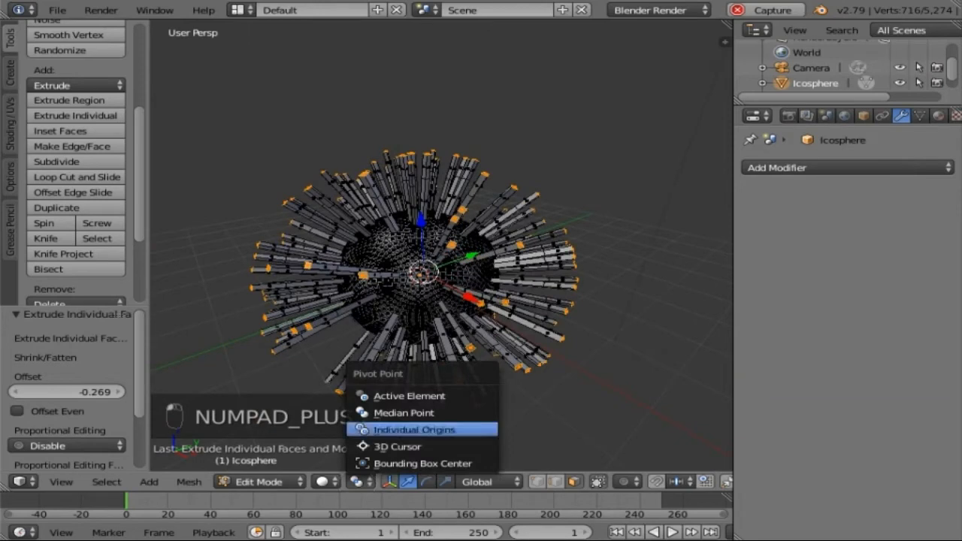
left_click(406, 429)
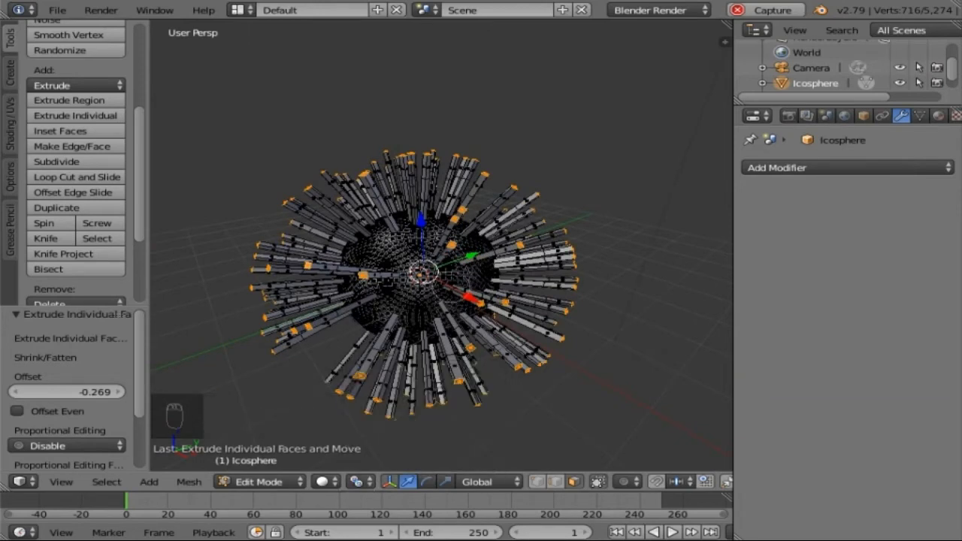
key("s")
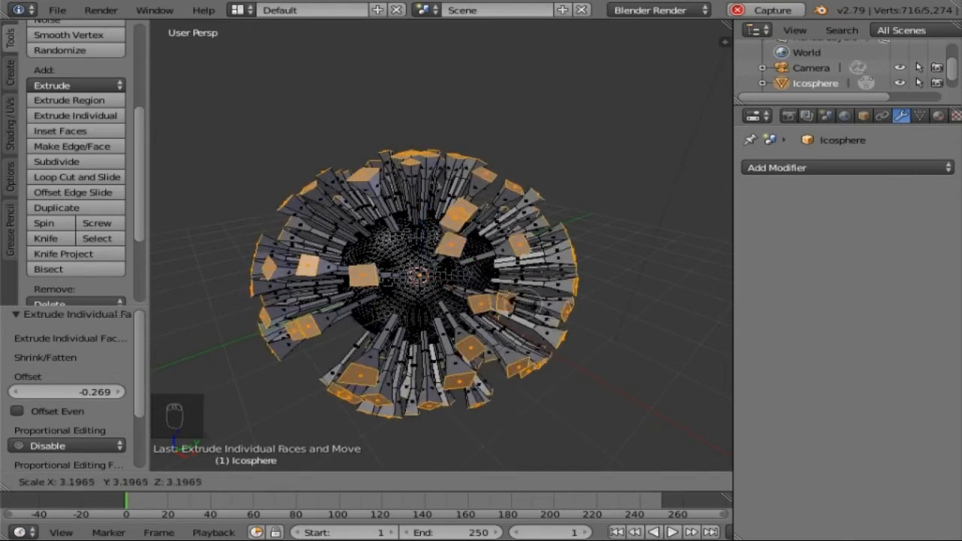
left_click(648, 353)
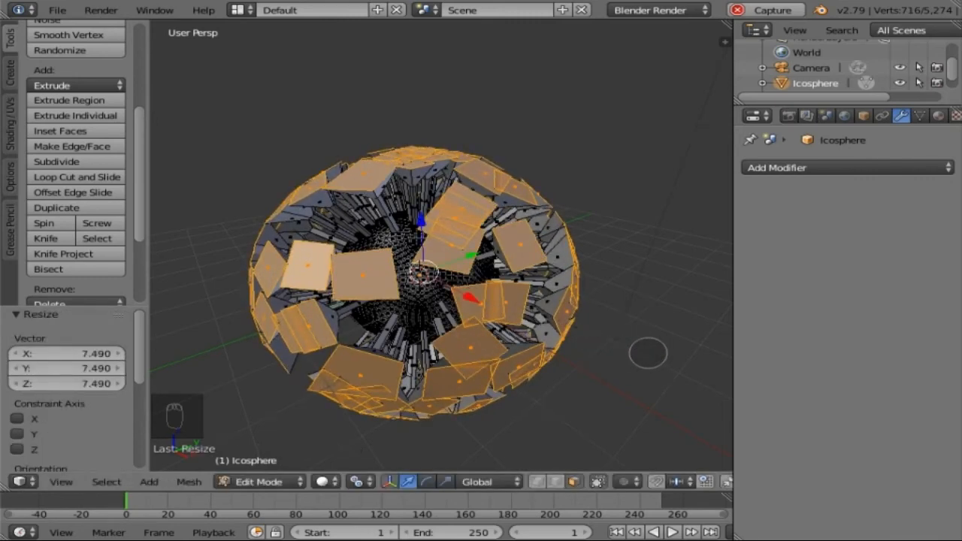
- Inspect the enlarged spike tips in Object Mode from different angles, and return to Edit Mode
key("Tab")
key("KP_4")
key("KP_4")
key("KP_4")
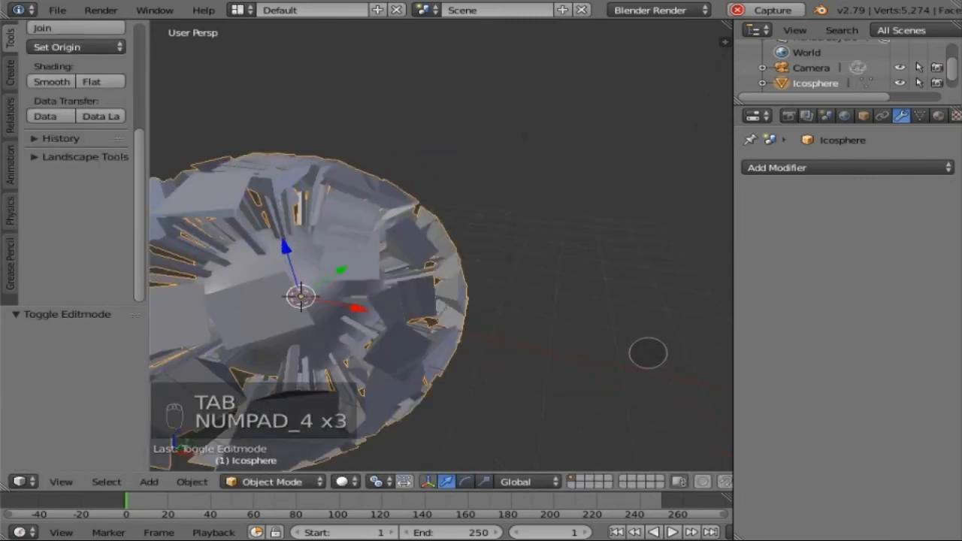
key("KP_6")
key("KP_6")
key("KP_6")
key("KP_6")
key("Tab")
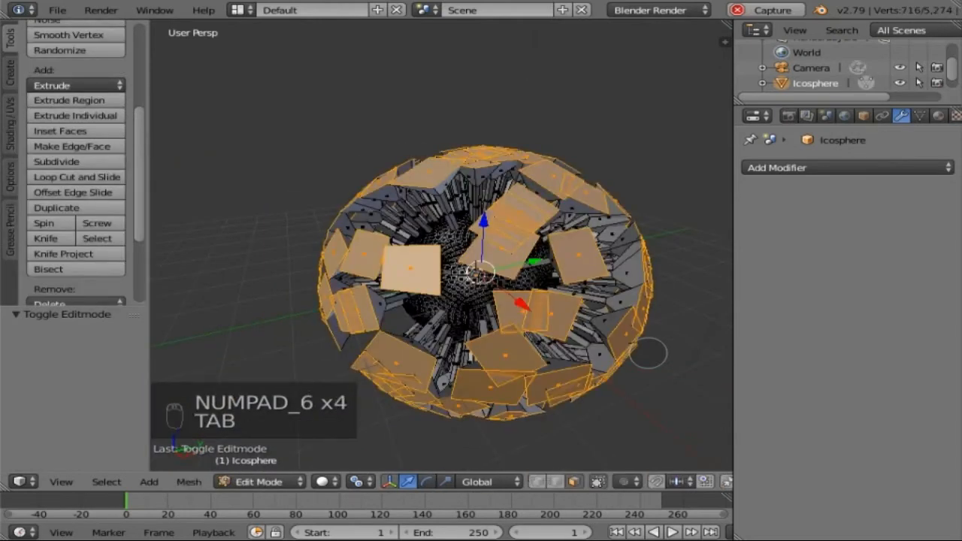
- Scale the spike tip faces up slightly by about 1.065 and return to Object Mode
key("s")
left_click(661, 355)
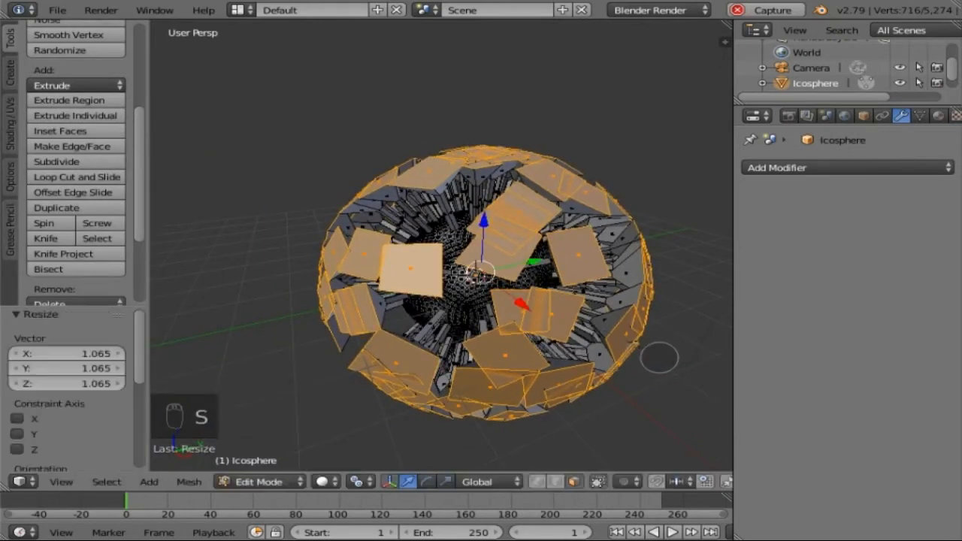
key("Tab")
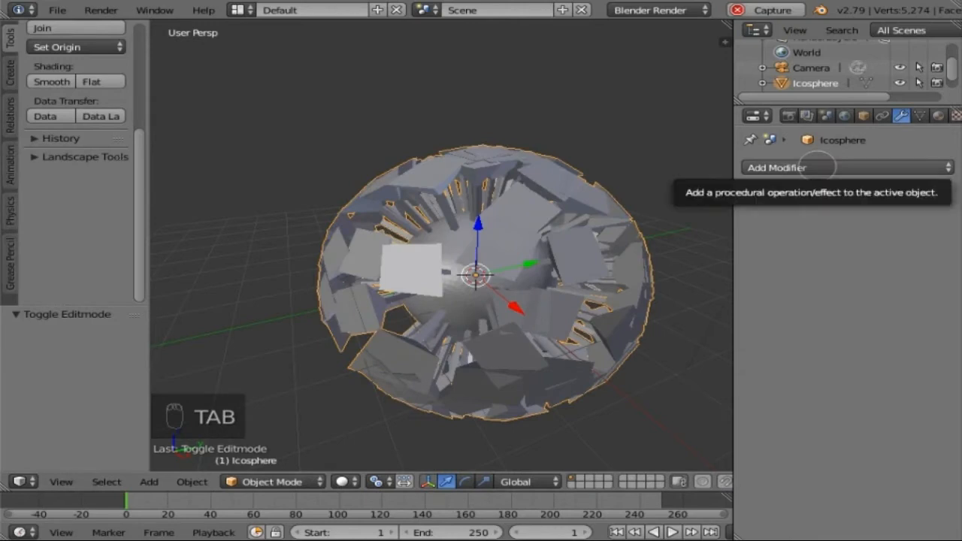
- Add a Subdivision Surface modifier to the icosphere with the viewport subdivisions set to 3
left_click(818, 166)
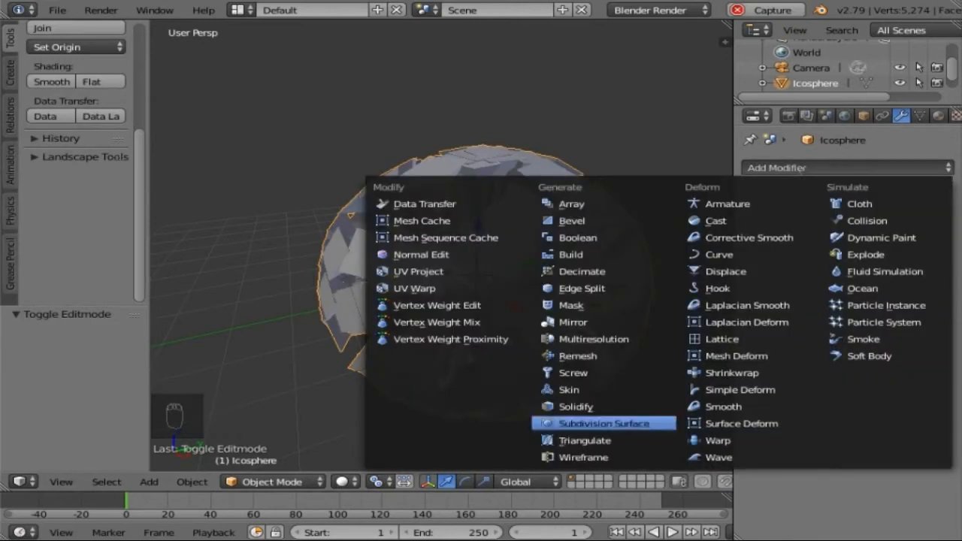
left_click(636, 425)
left_click(837, 268)
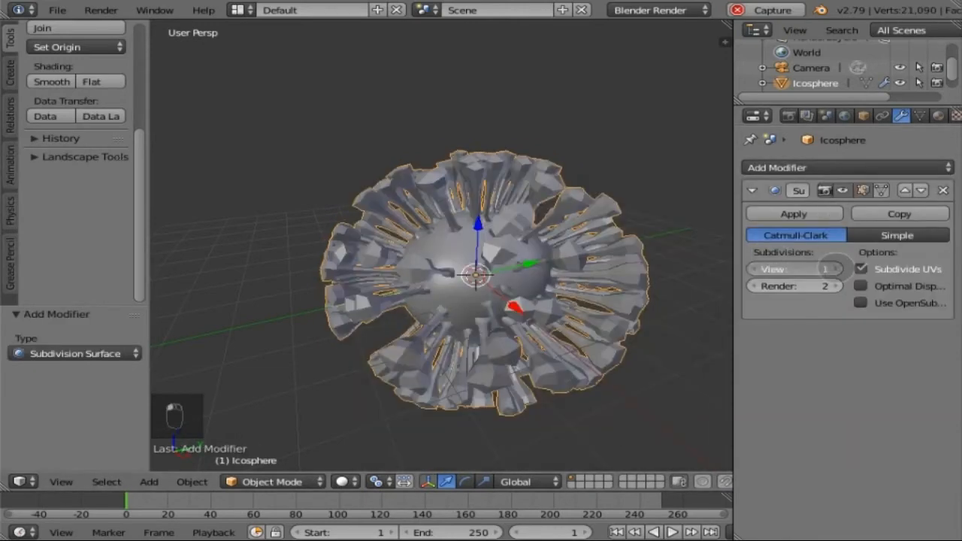
left_click(837, 268)
- Examine the smoothed spikes and sphere from different angles and distances
key("KP_4")
key("KP_4")
key("KP_4")
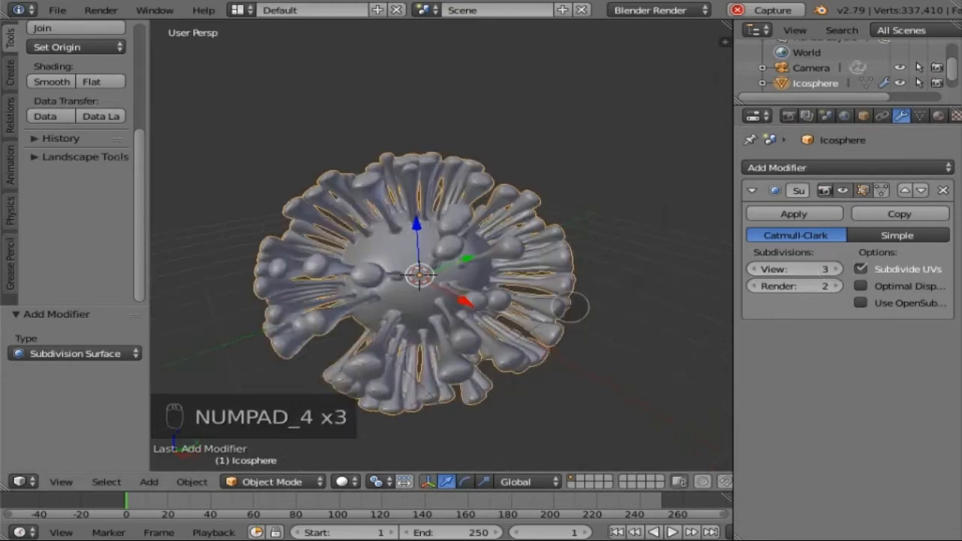
key("KP_Subtract")
key("KP_Subtract")
key("KP_Subtract")
key("KP_Subtract")
key("KP_6")
key("KP_6")
key("KP_6")
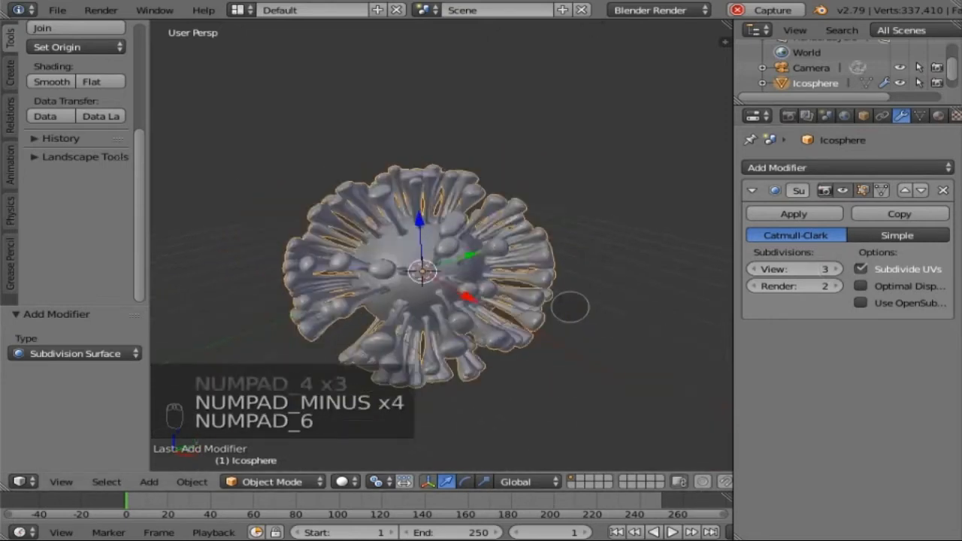
- Apply the Subdivision Surface modifier and add a Displace modifier with a new texture
left_click(793, 214)
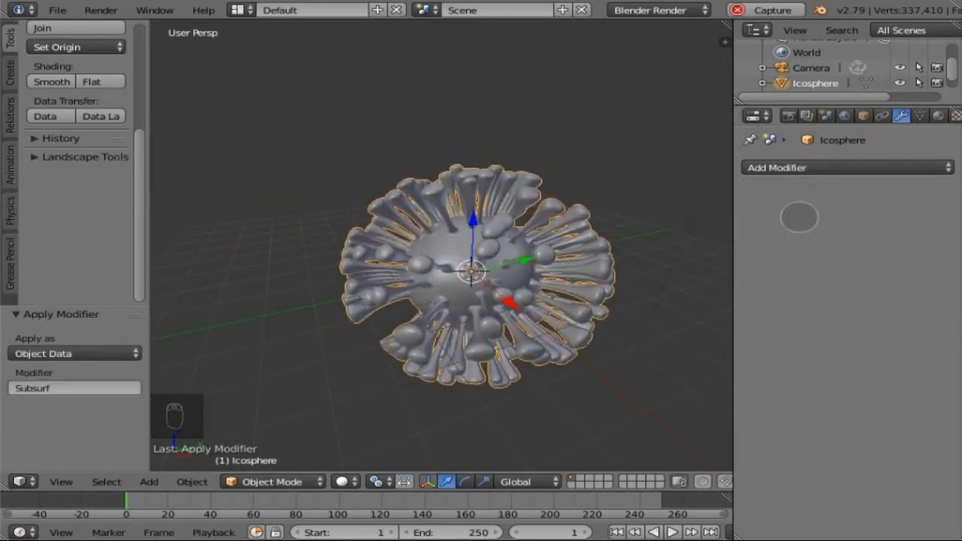
left_click(825, 167)
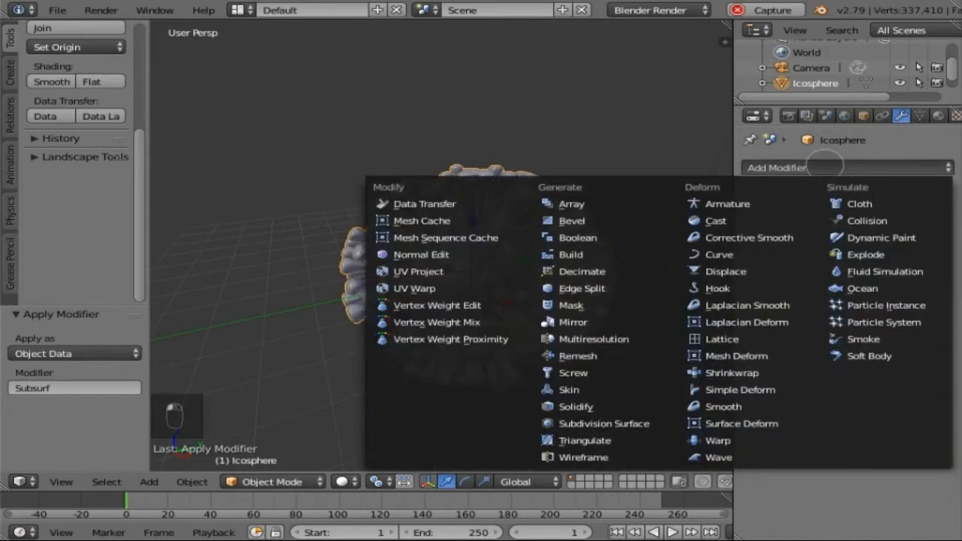
left_click(719, 270)
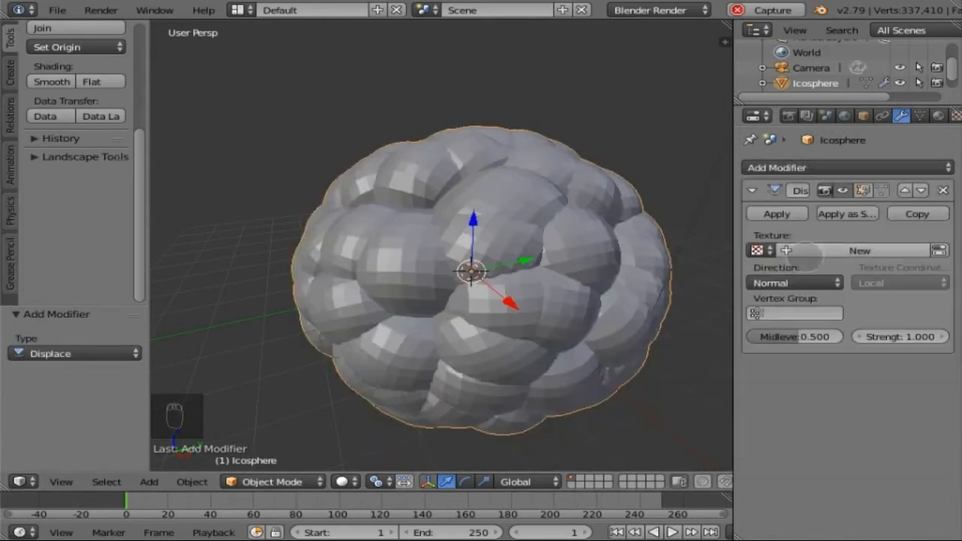
left_click(859, 251)
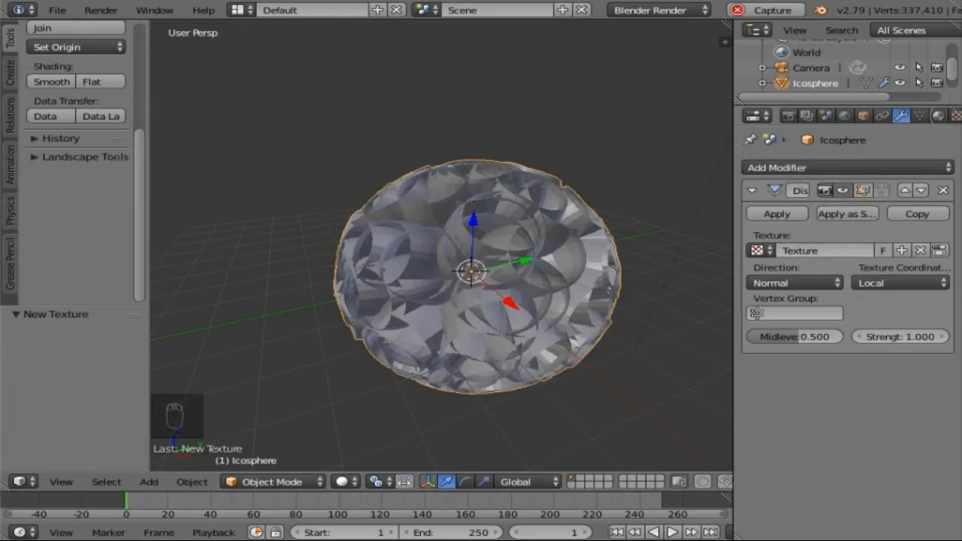
- Change the displacement texture type to Clouds and set its size to 0.30
left_click(954, 115)
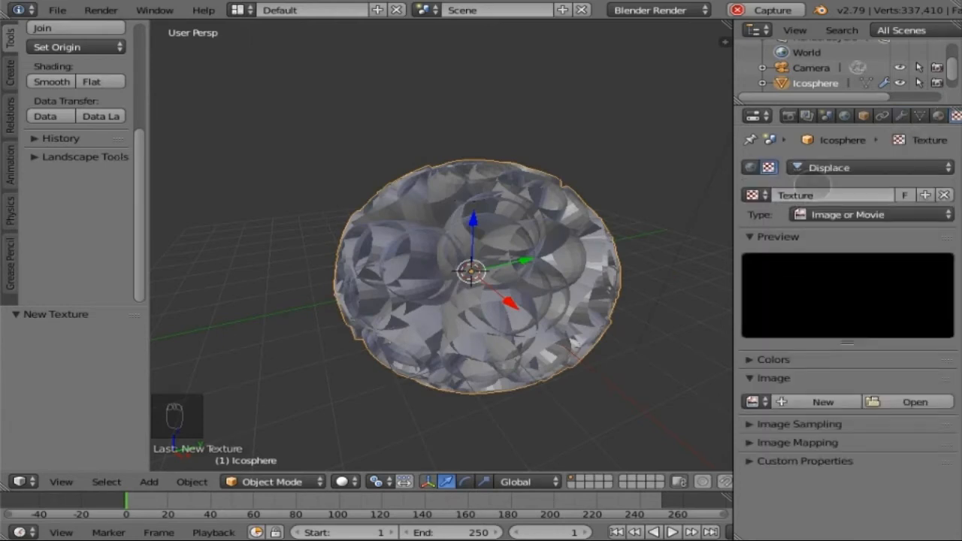
left_click(833, 214)
left_click(830, 267)
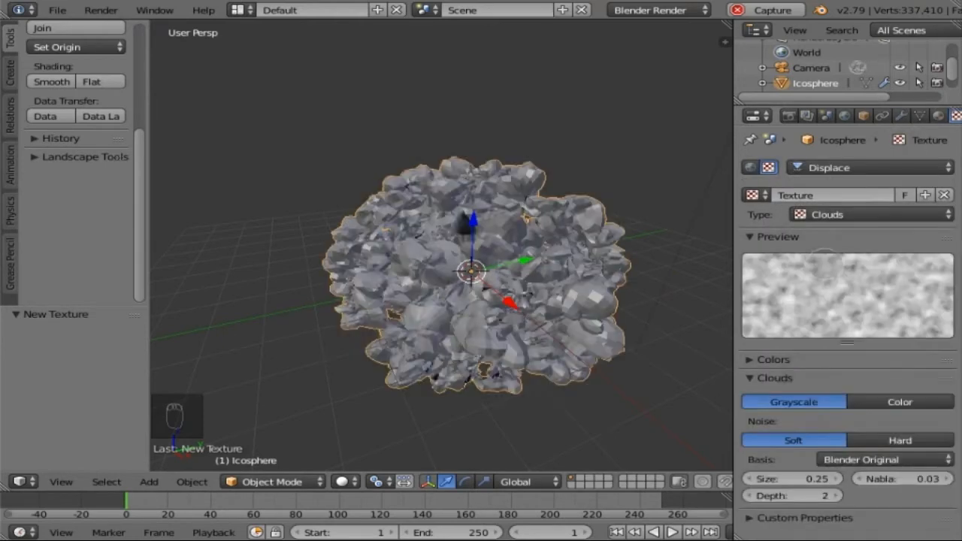
left_click(787, 477)
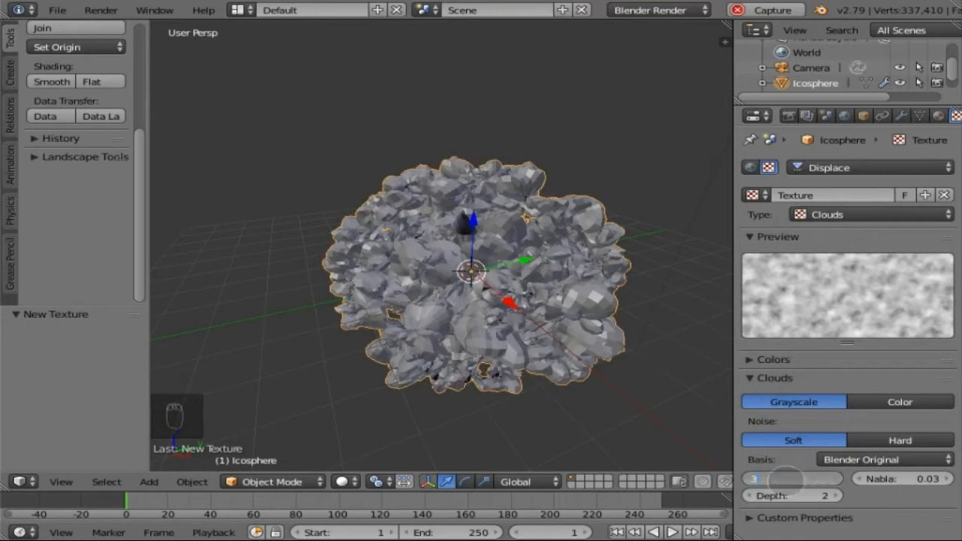
type(".3")
key("Return")
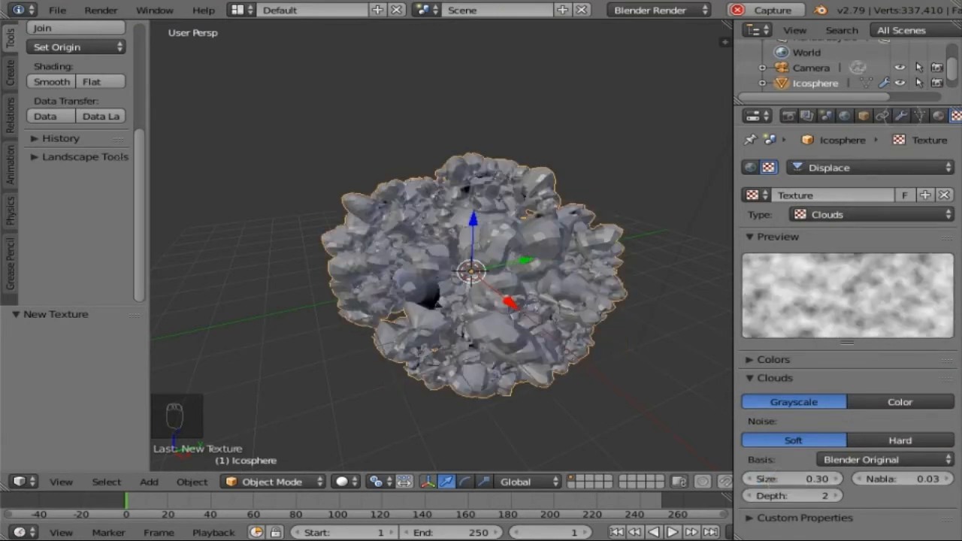
- Set the Displace modifier's strength to 0.1
left_click(901, 116)
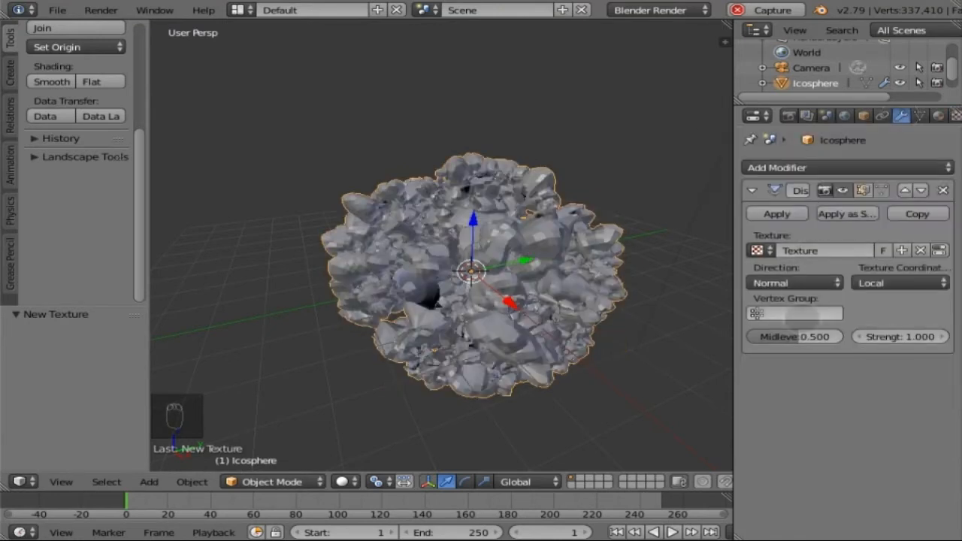
left_click(875, 335)
type(".1")
key("Return")
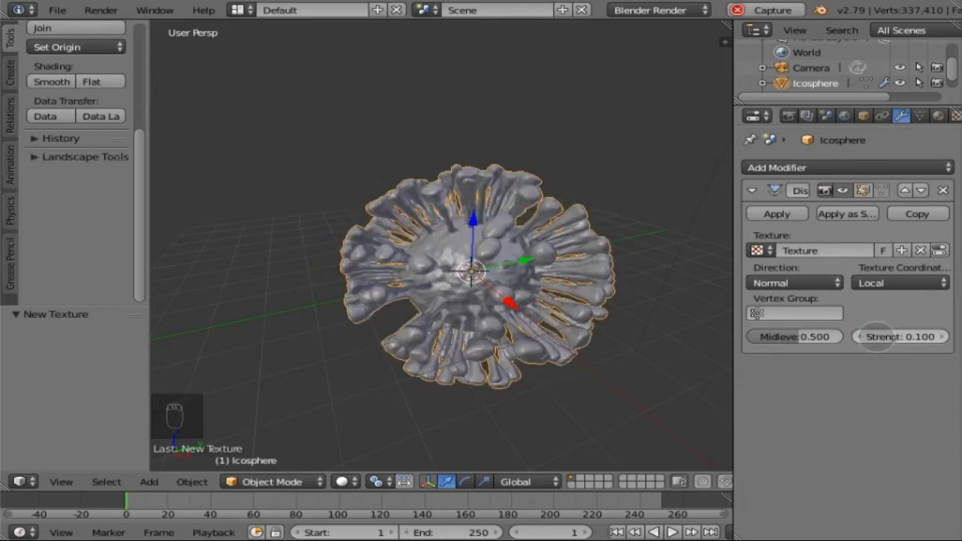
- Inspect the bumpy displaced surface of the sphere and spikes from several angles and close up
key("KP_4")
key("KP_4")
key("KP_4")
key("KP_6")
key("KP_6")
key("KP_6")
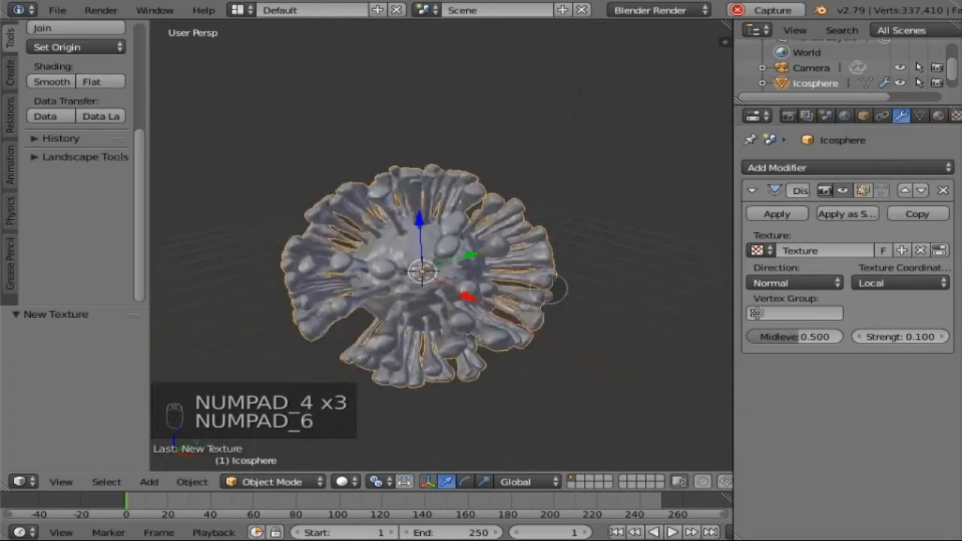
key("shift+b")
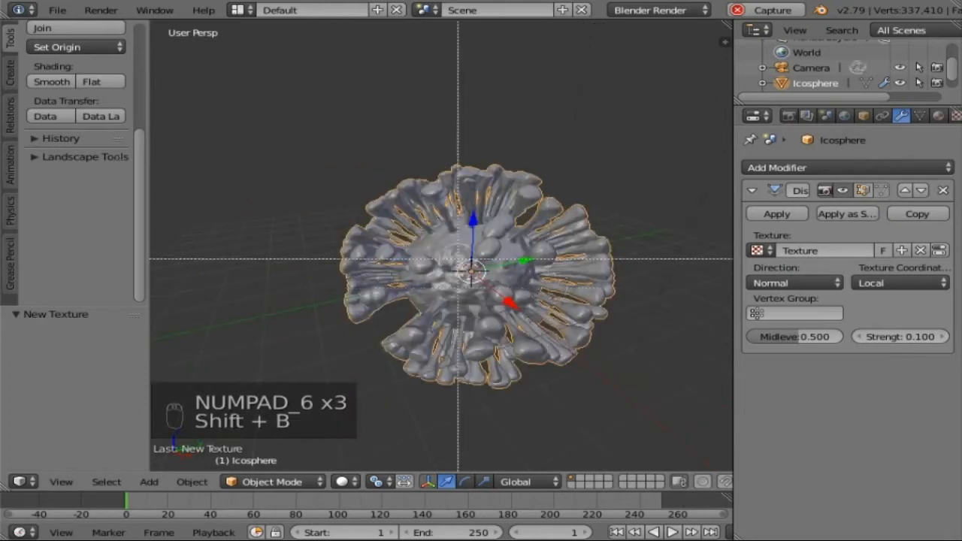
left_click_drag(408, 225, 508, 296)
key("KP_6")
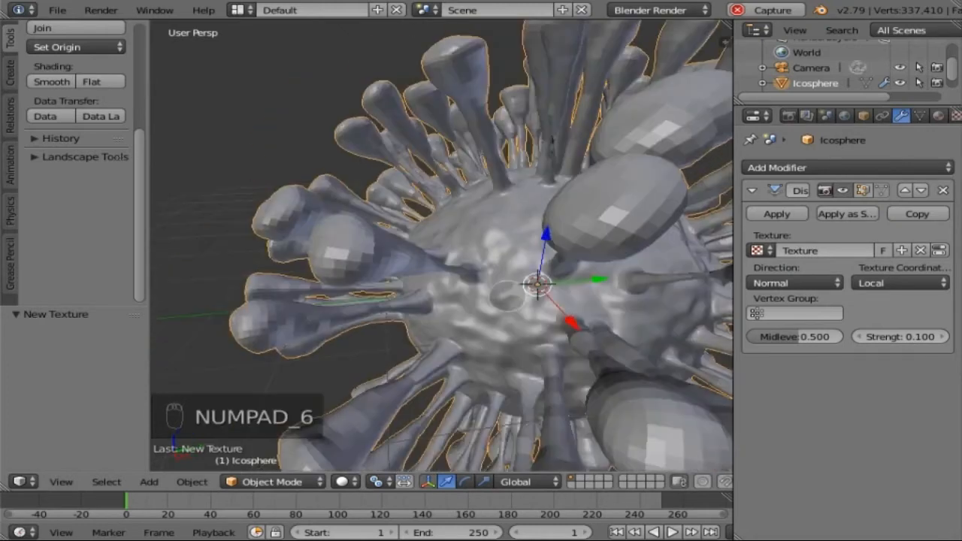
key("KP_4")
key("KP_Subtract")
key("KP_Subtract")
key("KP_Subtract")
key("KP_Subtract")
key("KP_Subtract")
key("KP_Subtract")
key("KP_Subtract")
key("KP_Subtract")
key("KP_Subtract")
key("KP_Subtract")
key("KP_Subtract")
key("KP_Subtract")
key("KP_Subtract")
key("KP_Subtract")
key("KP_Subtract")
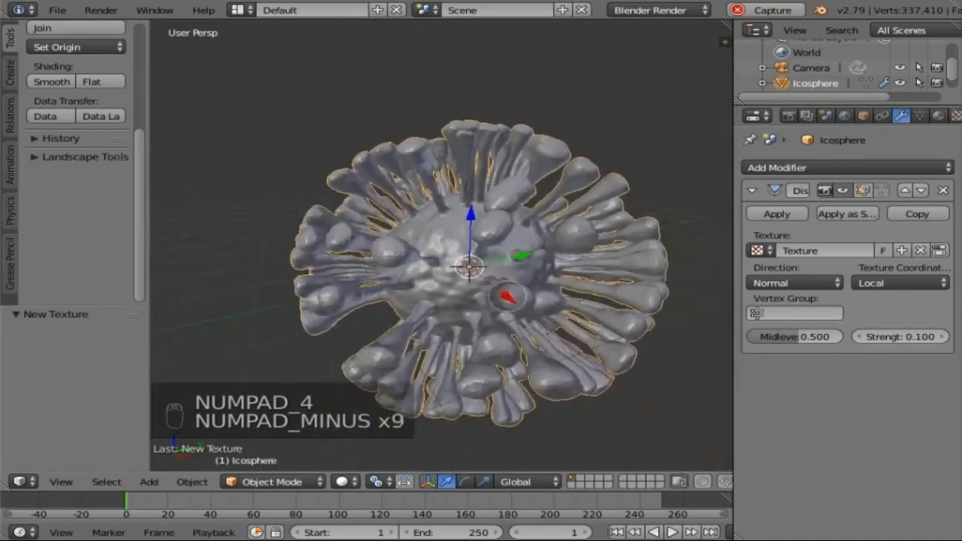
- Select the lamp in a zoomed-out top view and change its type to Sun
key("KP_4")
key("KP_4")
key("KP_4")
key("KP_4")
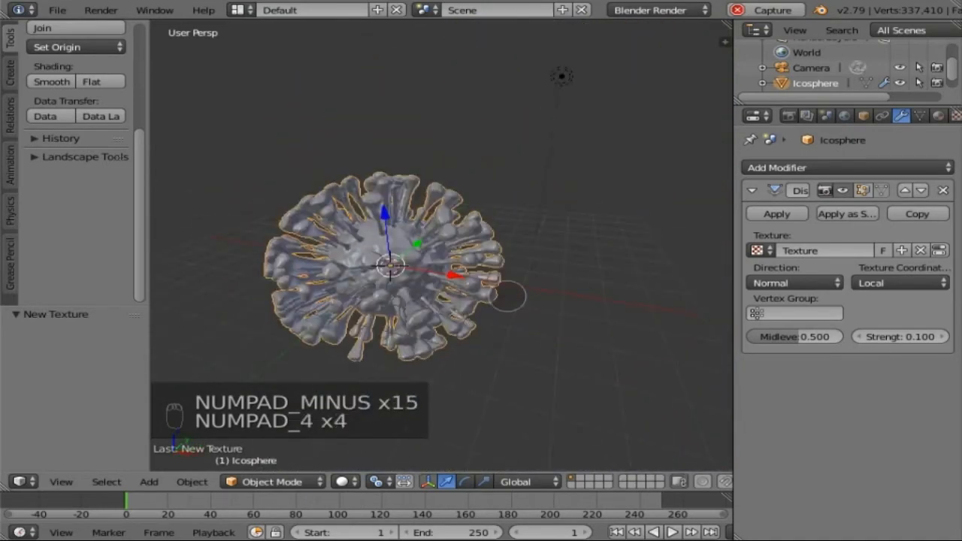
key("KP_Subtract")
key("KP_Subtract")
key("KP_Subtract")
key("KP_Subtract")
key("KP_Subtract")
key("KP_Subtract")
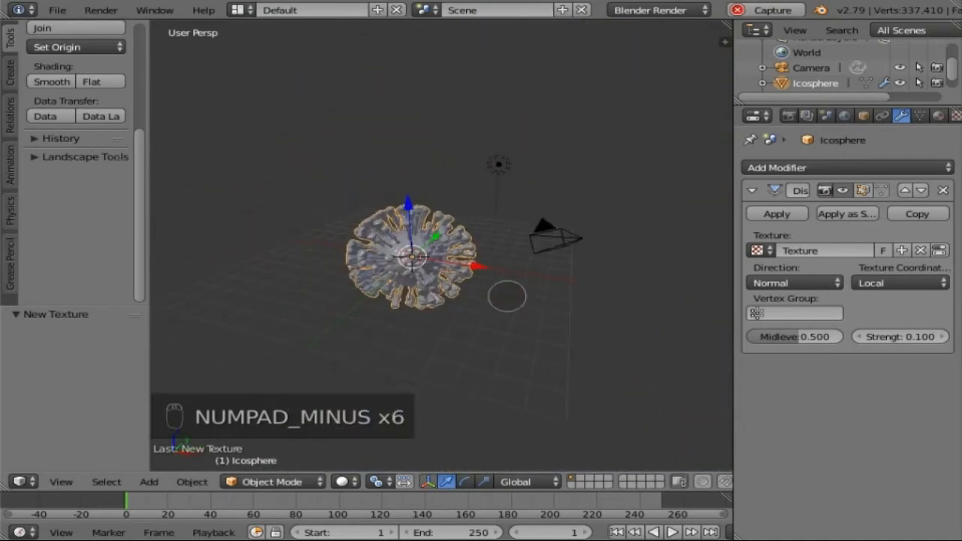
key("KP_7")
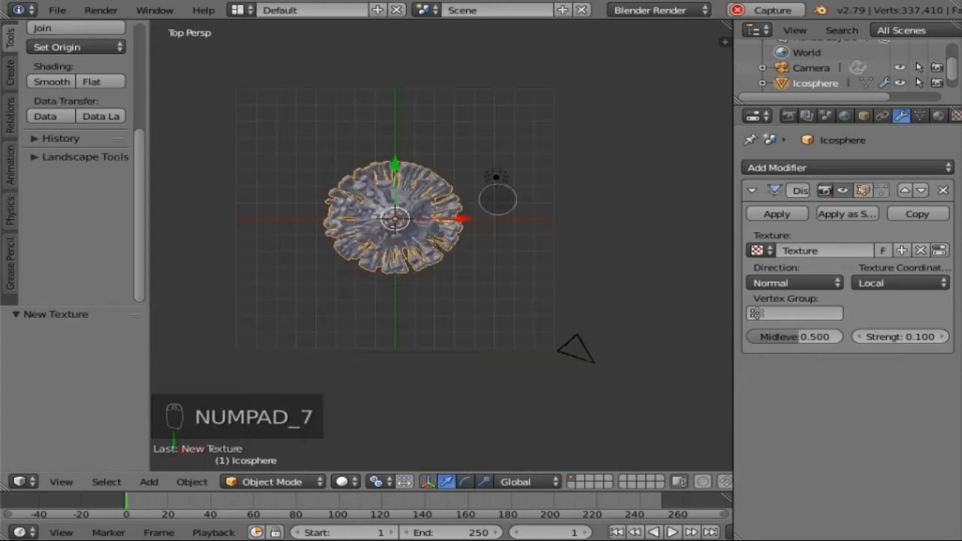
right_click(495, 178)
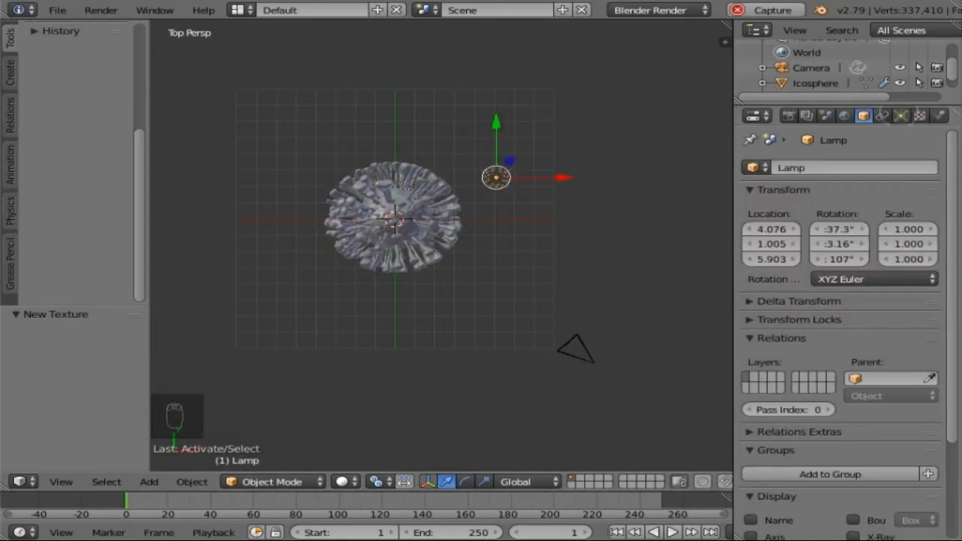
left_click(900, 115)
left_click(799, 337)
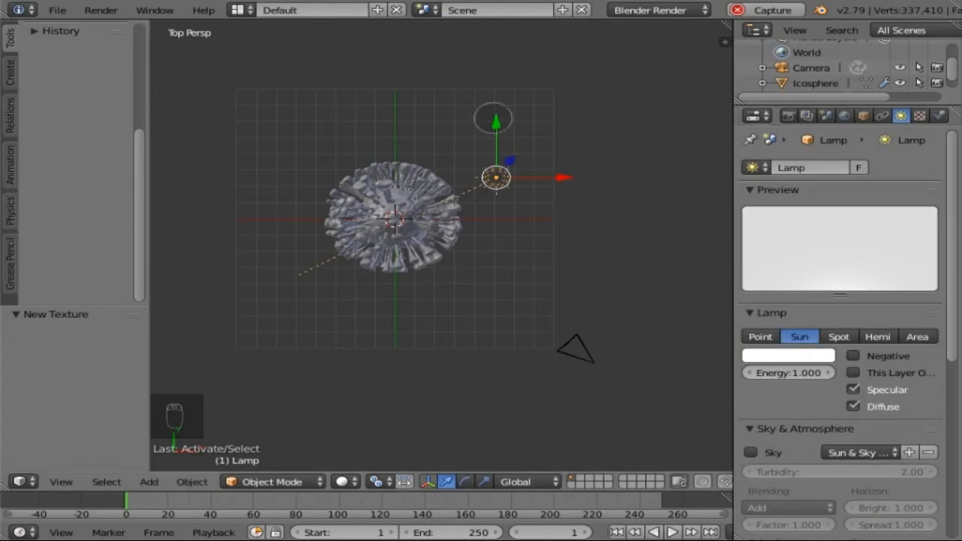
- Move the sun lamp along Y to the camera's side, shift it about 3.35 units along X, and rotate it about 47°
left_click_drag(493, 118, 522, 226)
left_click_drag(559, 286, 644, 301)
key("r")
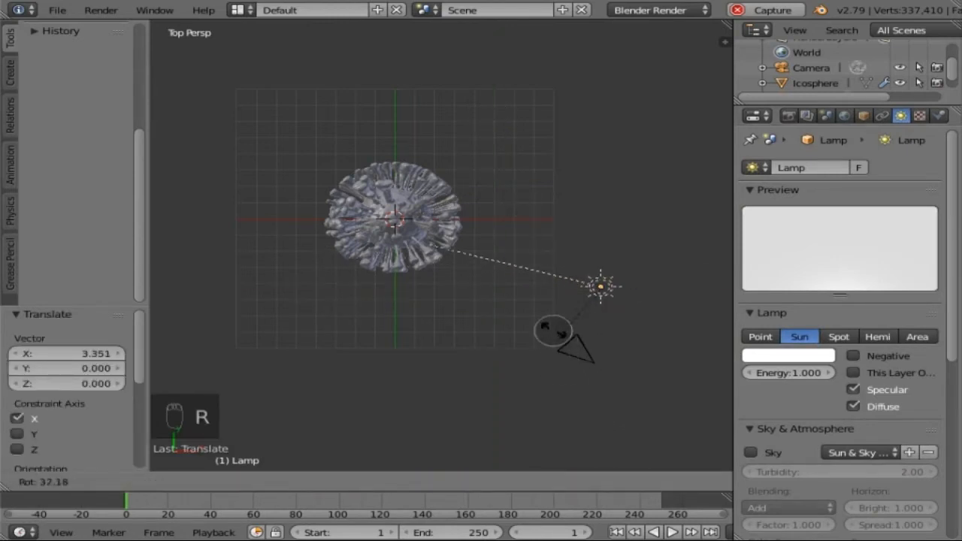
left_click(553, 329)
- Inspect the sun lamp's direction and the lit spiked sphere from several angles and closer up
key("KP_2")
key("KP_2")
key("KP_2")
key("KP_2")
key("KP_2")
key("KP_2")
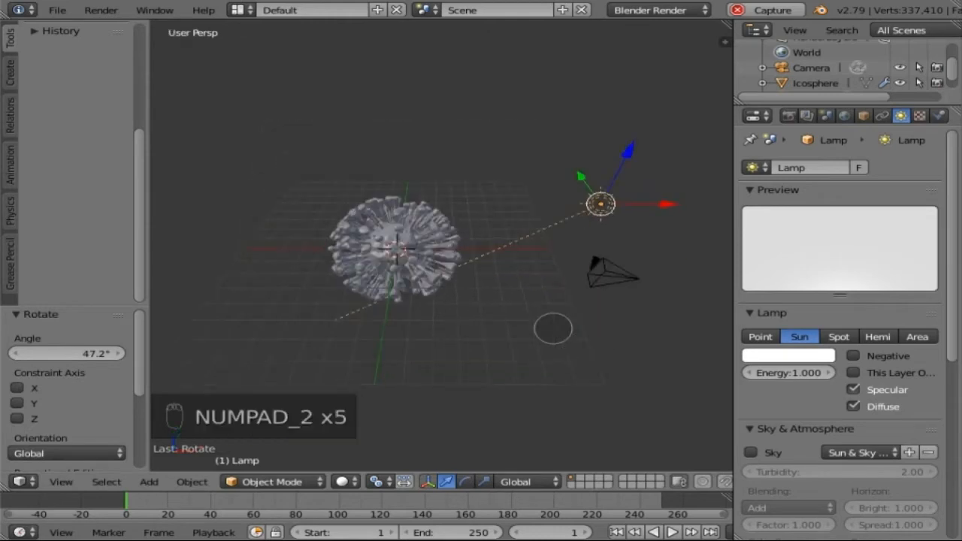
key("KP_6")
key("KP_6")
key("KP_6")
key("KP_6")
key("KP_6")
key("KP_6")
key("KP_Add")
key("KP_Add")
key("KP_Add")
key("KP_Add")
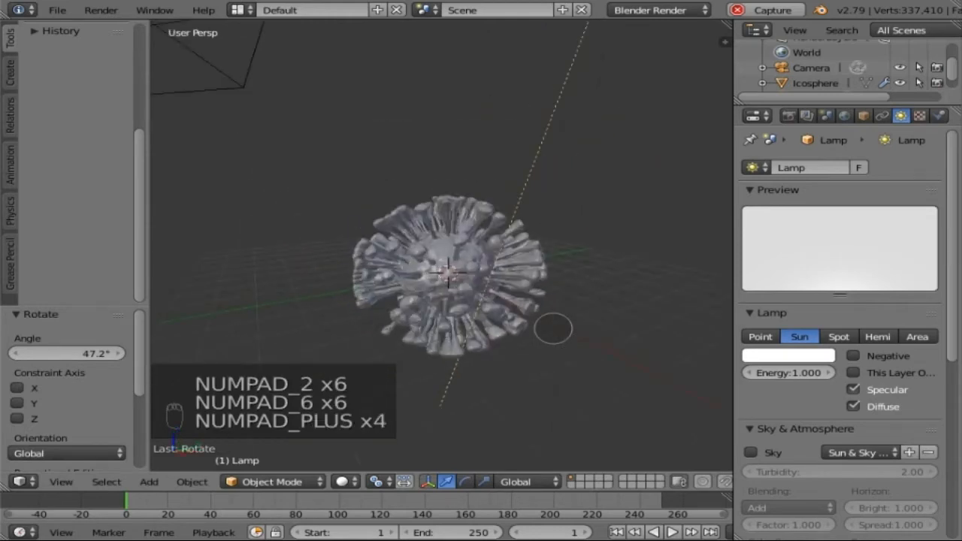
key("KP_4")
key("KP_4")
key("KP_4")
key("KP_Add")
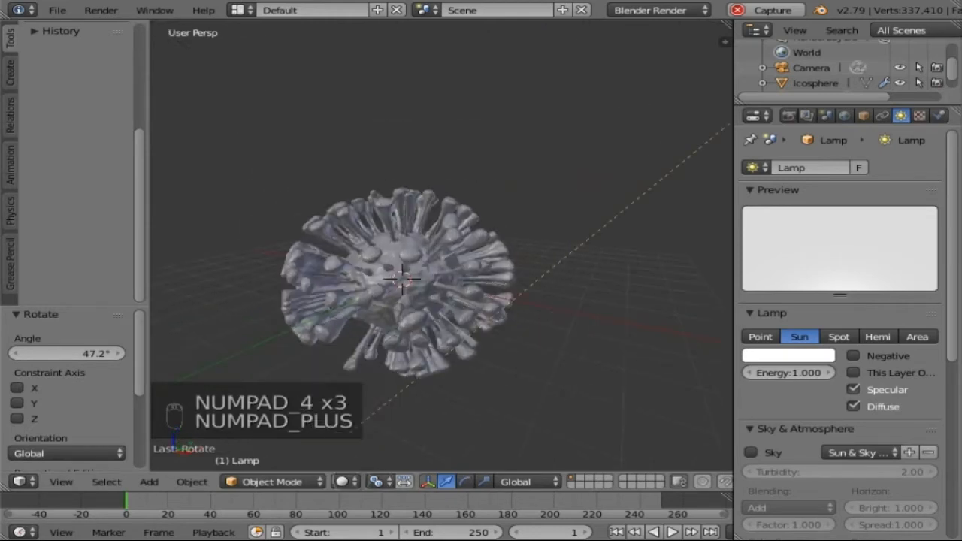
- Preview the scene in Rendered viewport shading and return to Solid shading
left_click(342, 482)
left_click(394, 378)
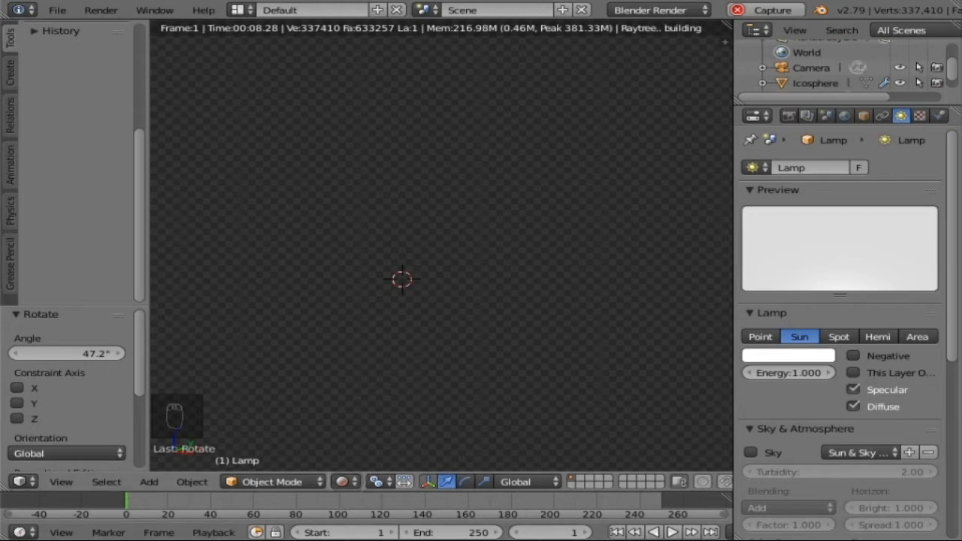
left_click(342, 481)
left_click(365, 427)
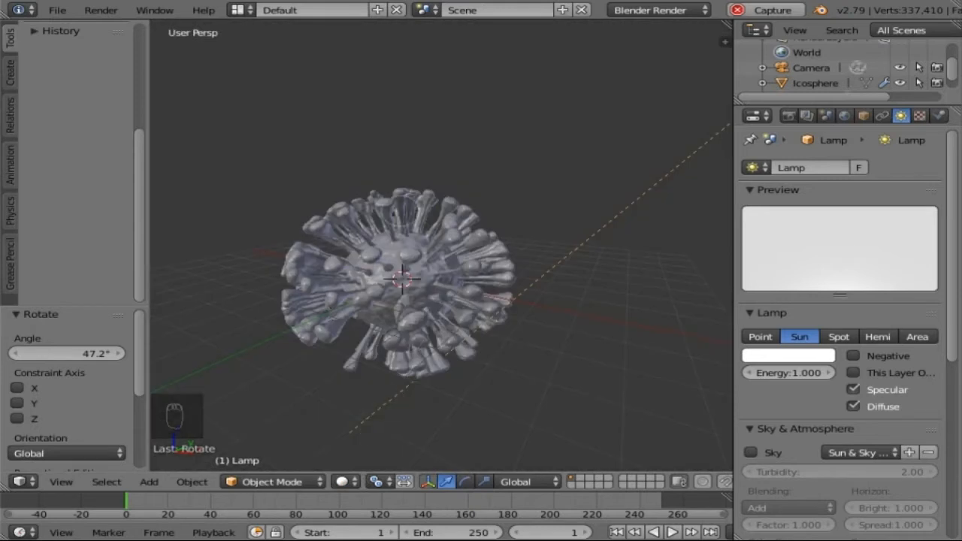
- Select the spiked sphere and set up the Compositing screen layout with Cycles Render and the shader node tree
right_click(372, 258)
left_click(237, 10)
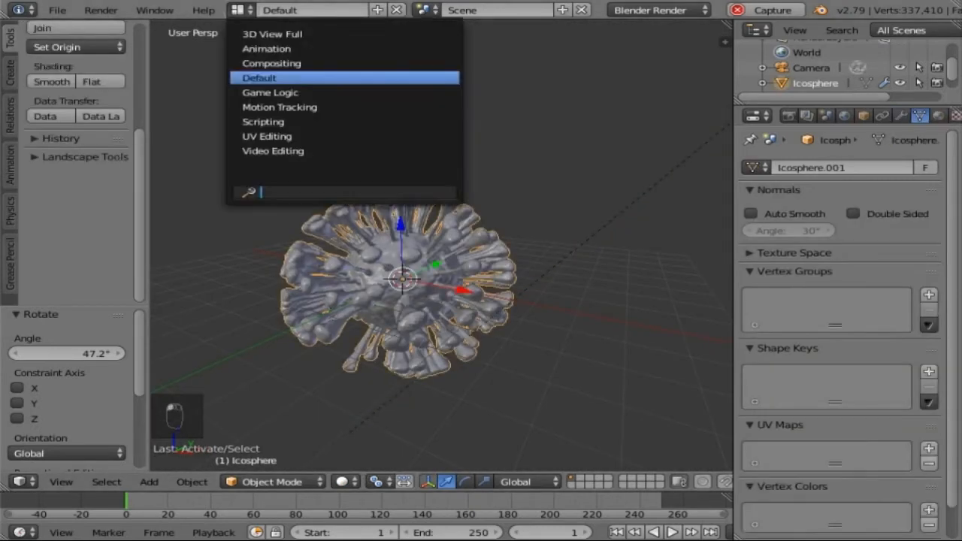
left_click(271, 63)
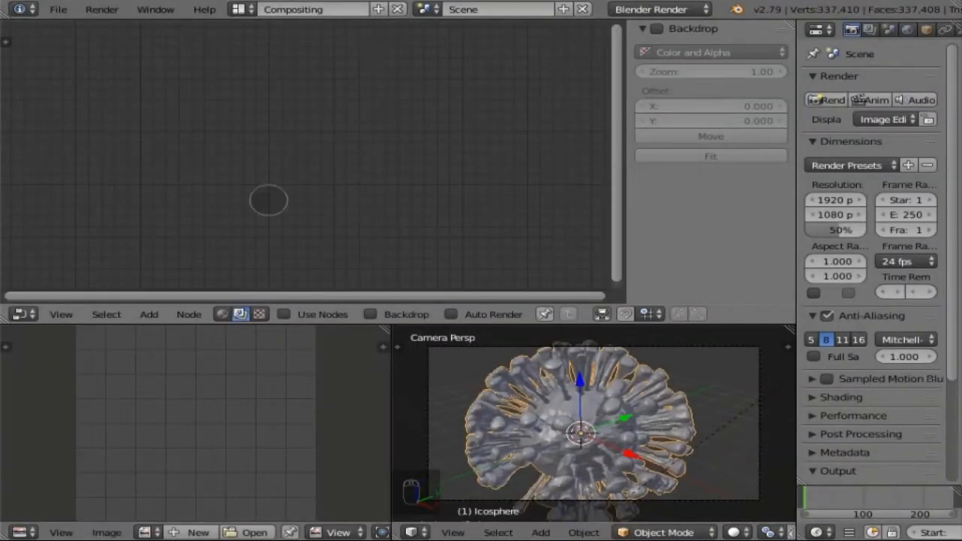
left_click(222, 314)
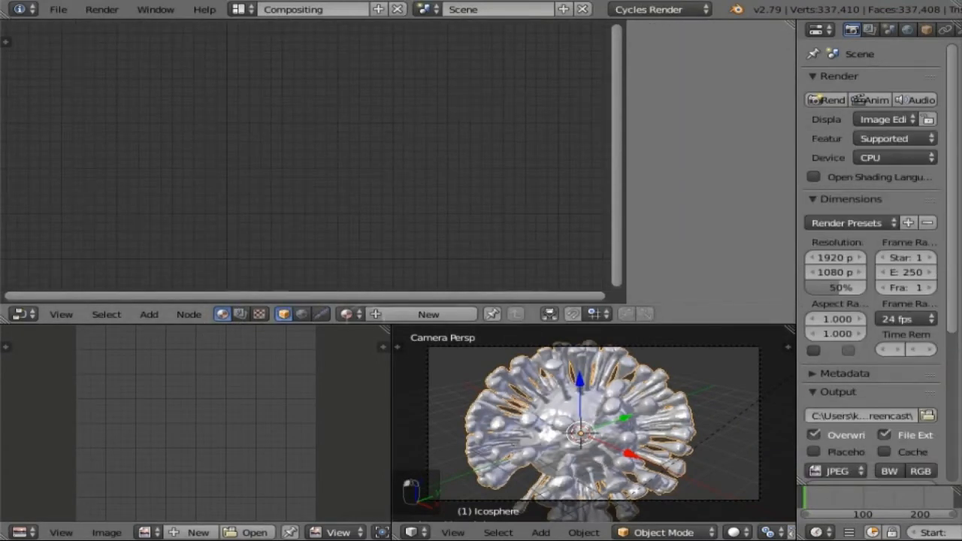
- Assign the existing material "Material" to the spiked sphere and rename it corona
left_click(350, 314)
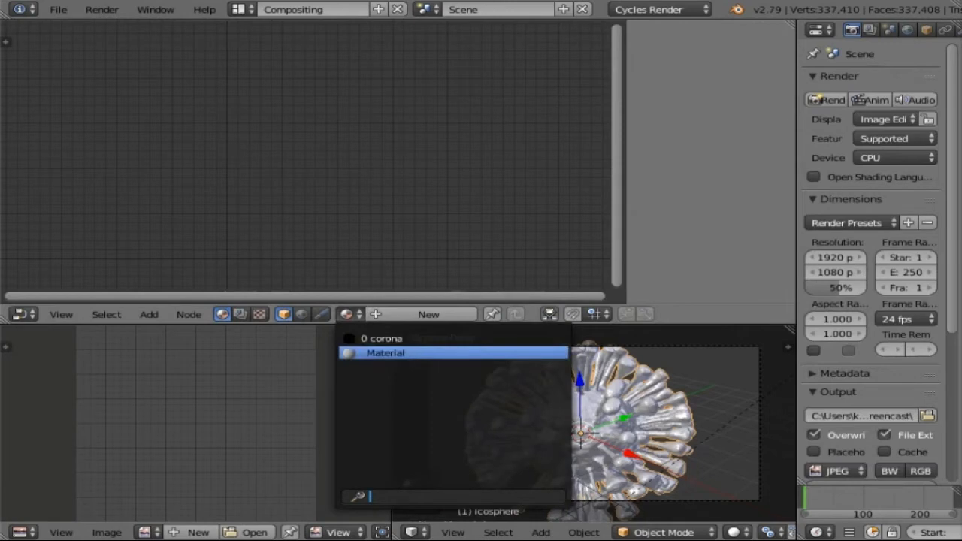
left_click(368, 352)
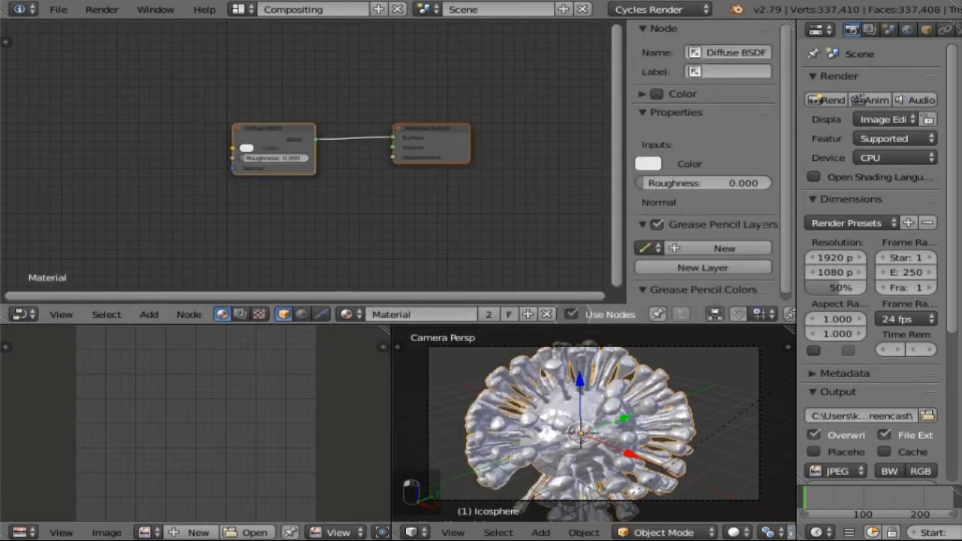
scroll(350, 166, "up", 2)
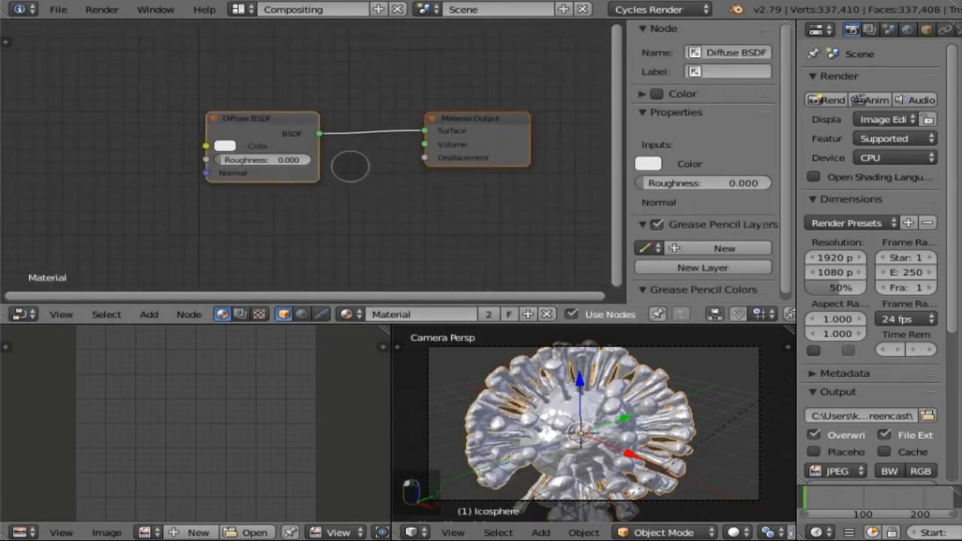
left_click(425, 314)
key("BackSpace")
type("coron")
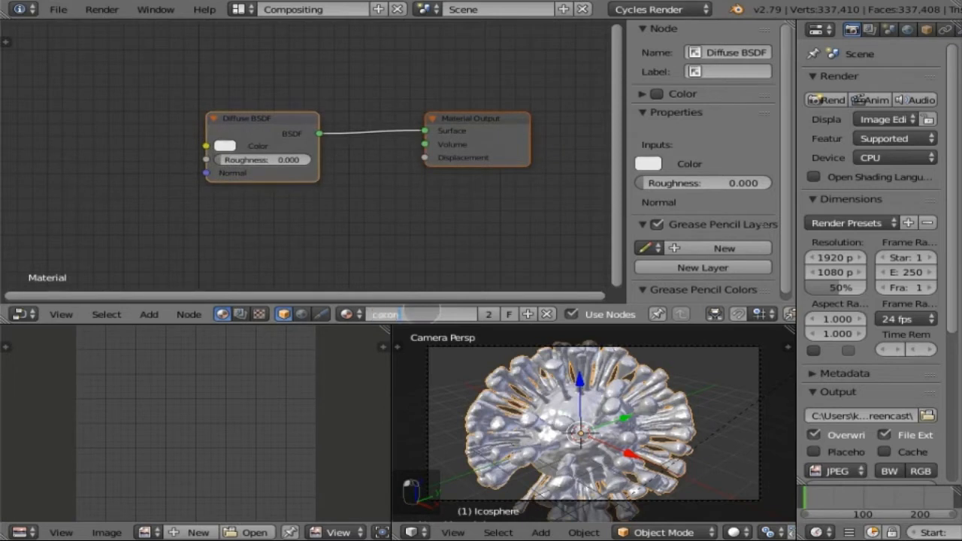
type("a")
key("Return")
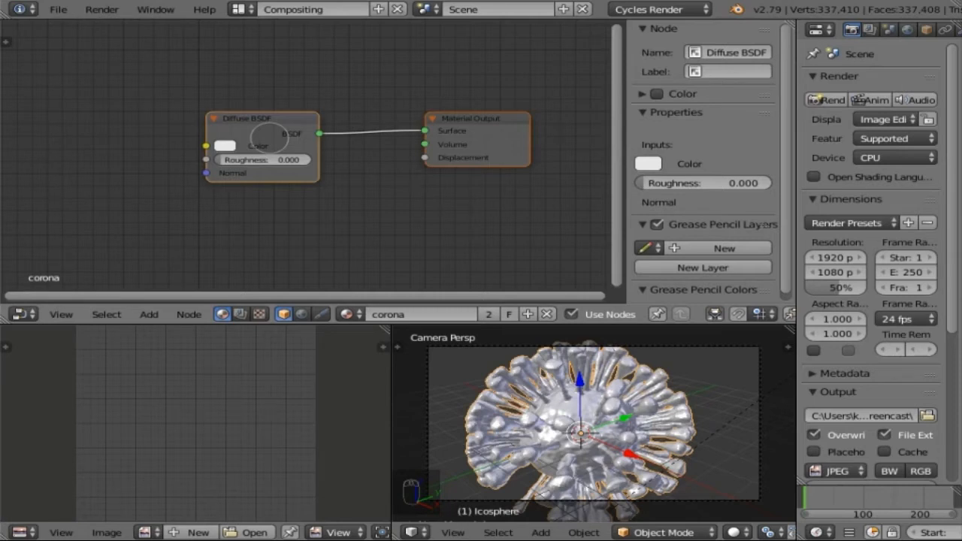
- Delete the Diffuse BSDF node and add a Layer Weight node well to the left of the Material Output node
left_click(275, 117)
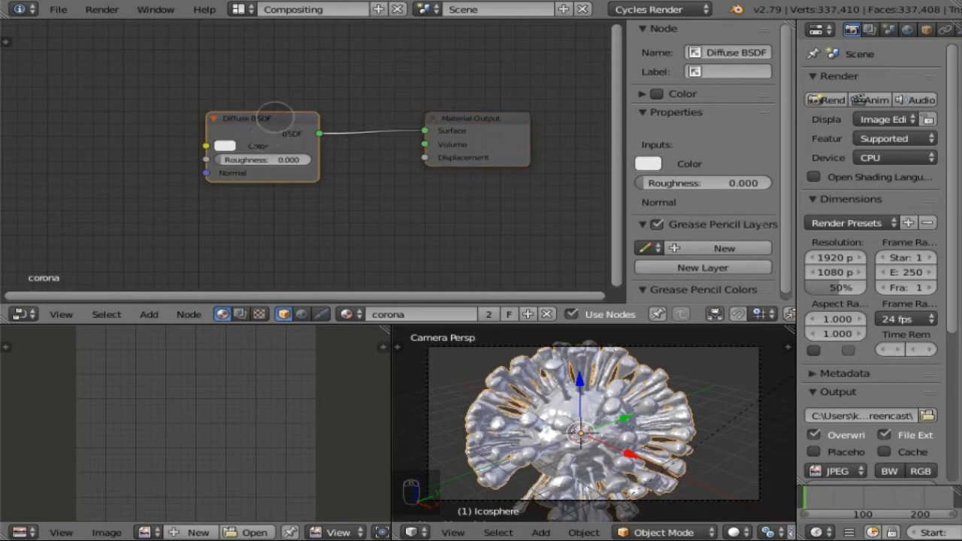
key("x")
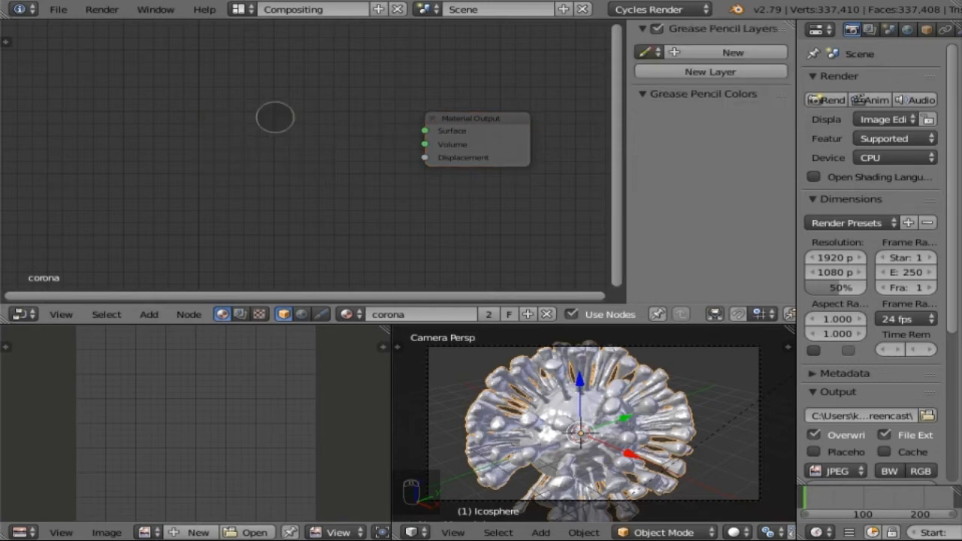
key("shift+a")
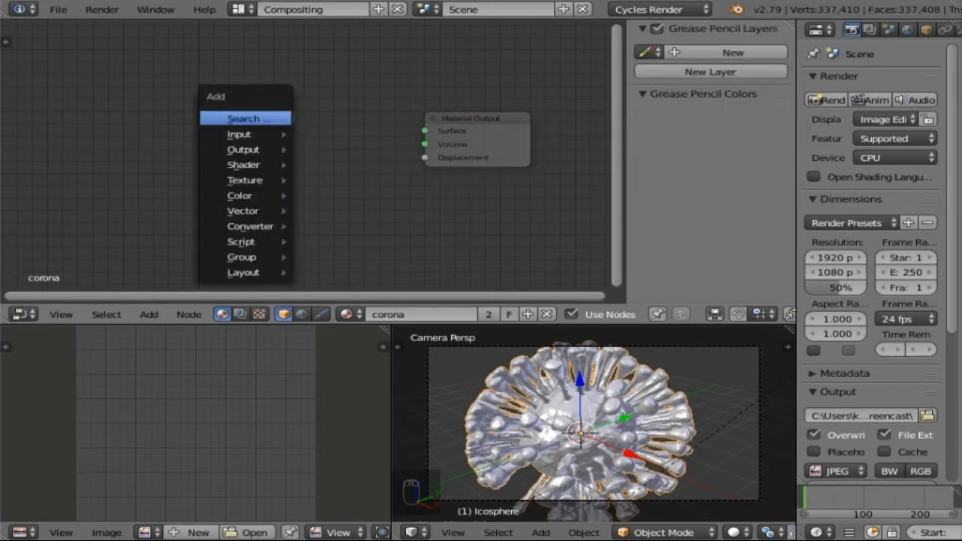
left_click(275, 117)
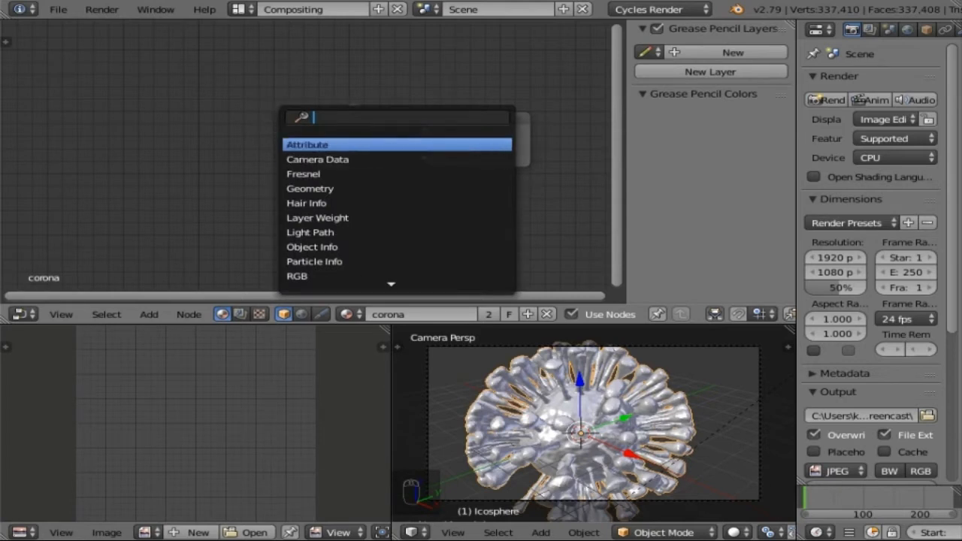
type("layer")
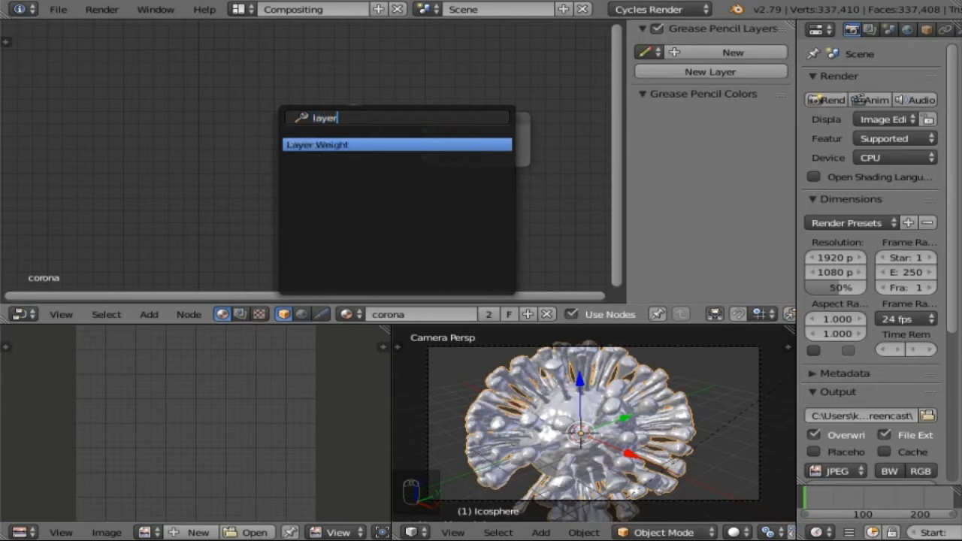
key("Return")
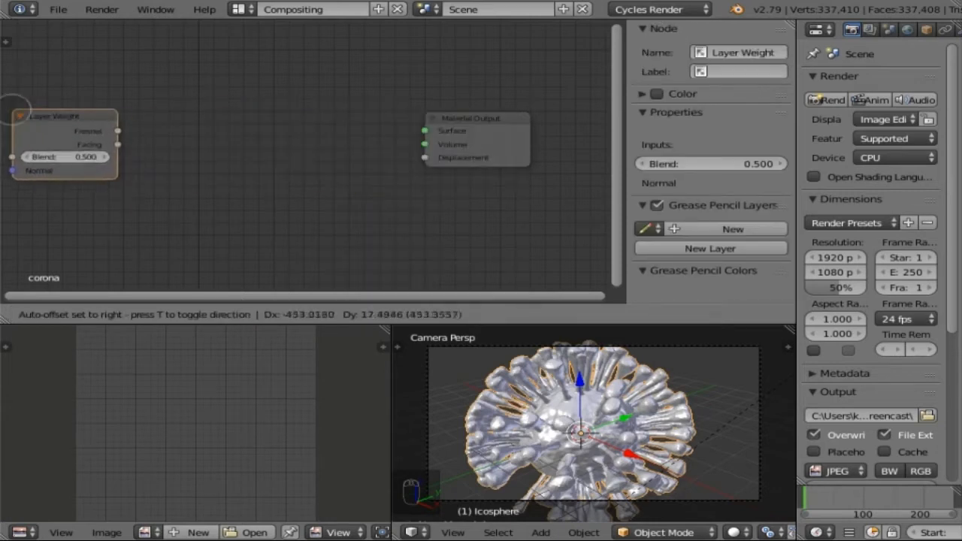
left_click(11, 104)
- Add a ColorRamp node just right of the Layer Weight node
key("shift+a")
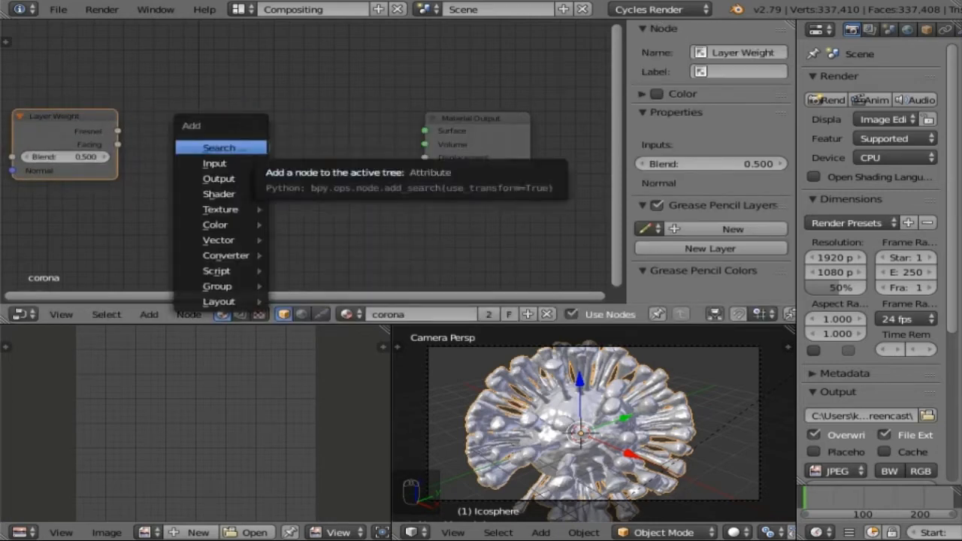
left_click(250, 148)
type("colou")
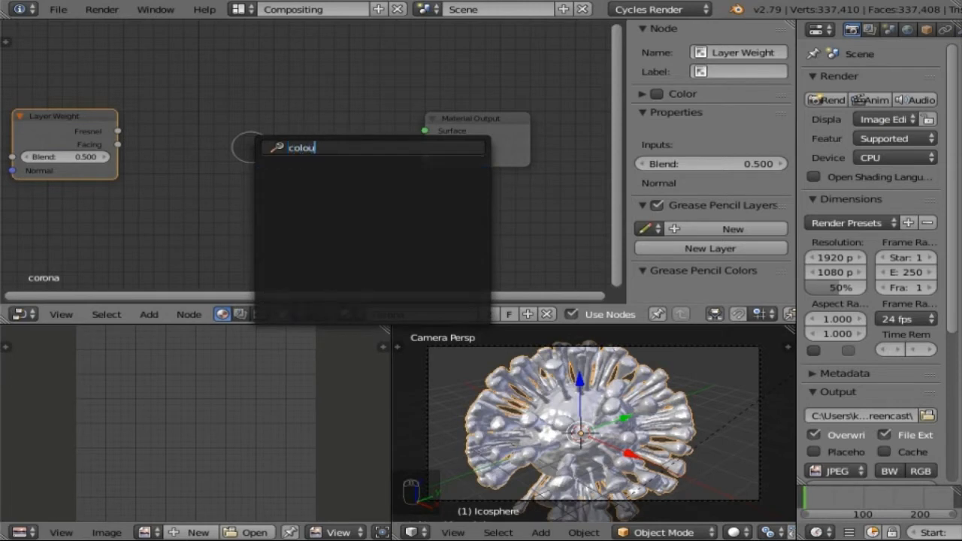
key("BackSpace")
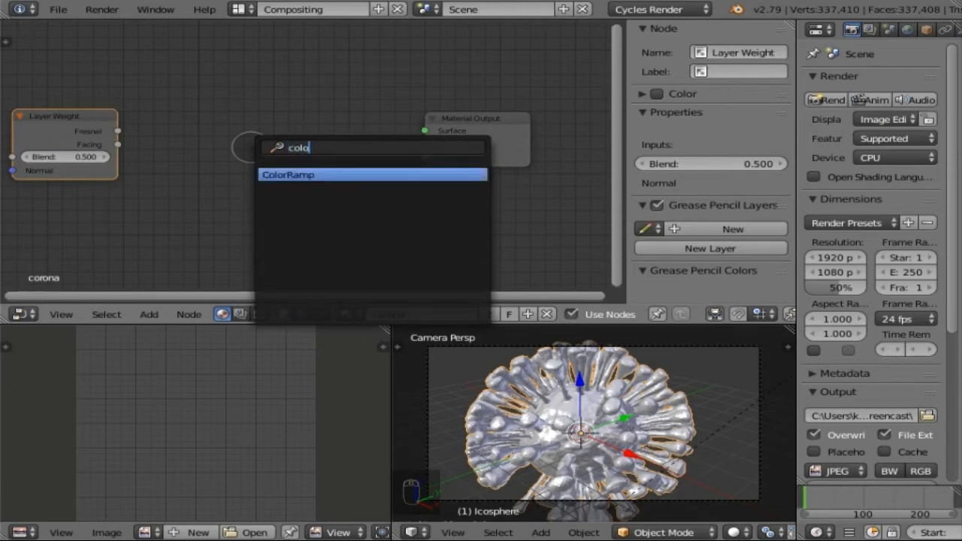
key("Return")
left_click(154, 133)
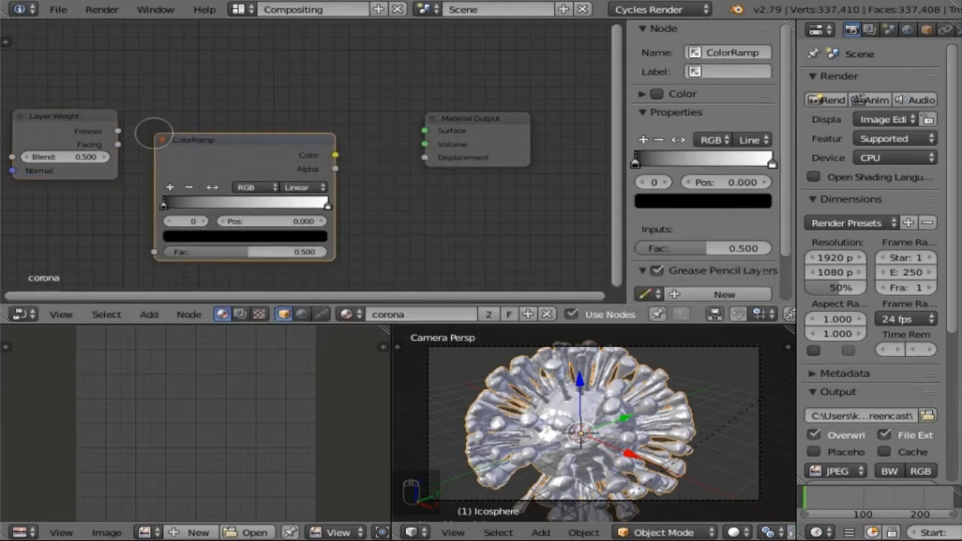
- Move the Material Output node further right and add a Mix Shader node between it and the ColorRamp
left_click(488, 121)
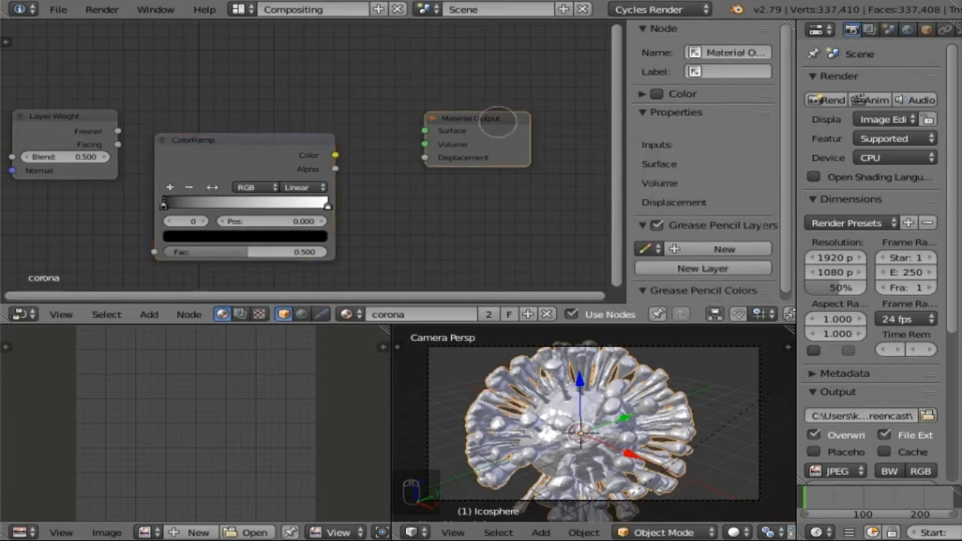
key("g")
left_click(15, 90)
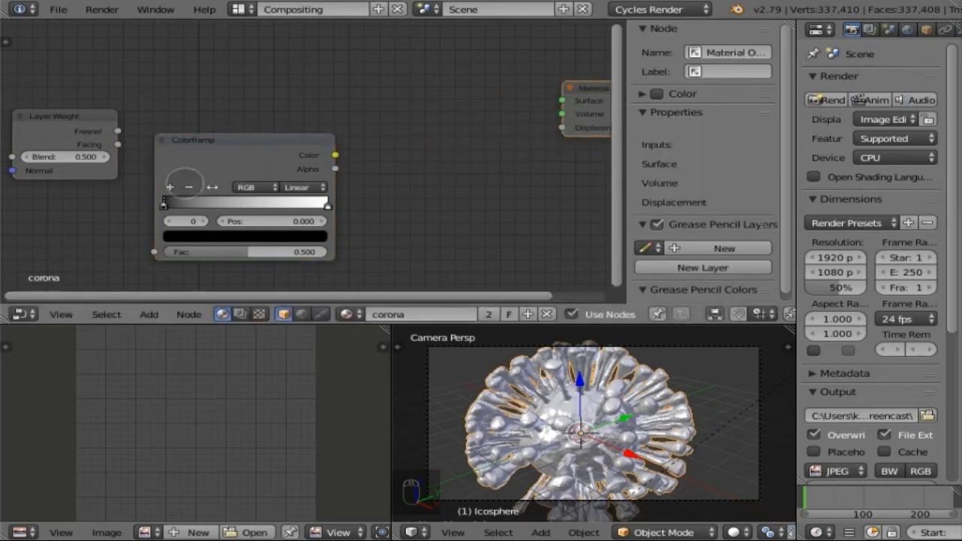
key("shift+a")
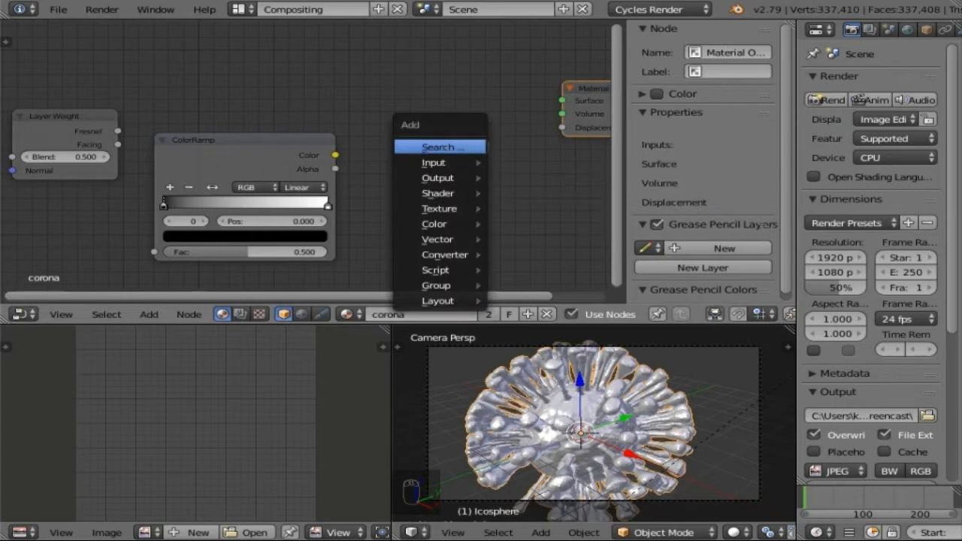
left_click(464, 144)
type("mix")
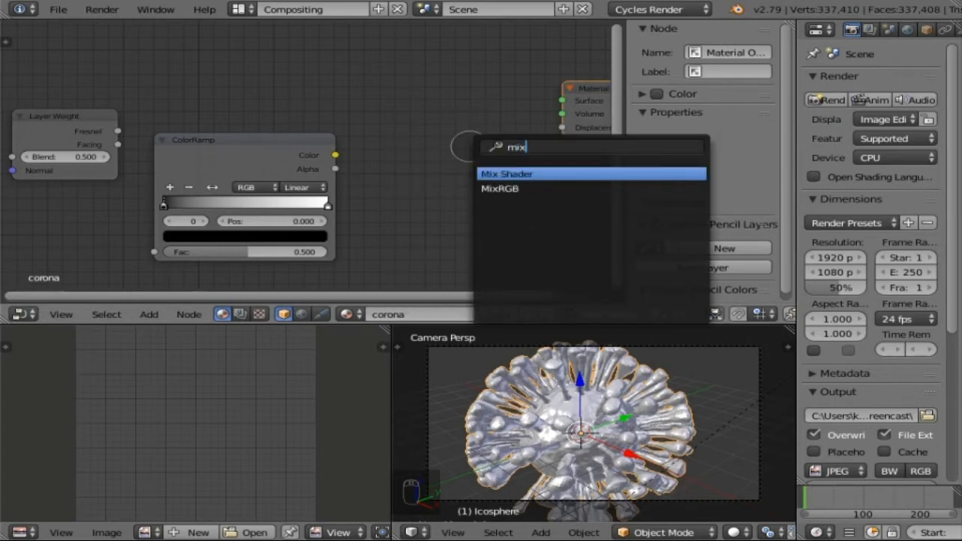
key("Return")
left_click(426, 91)
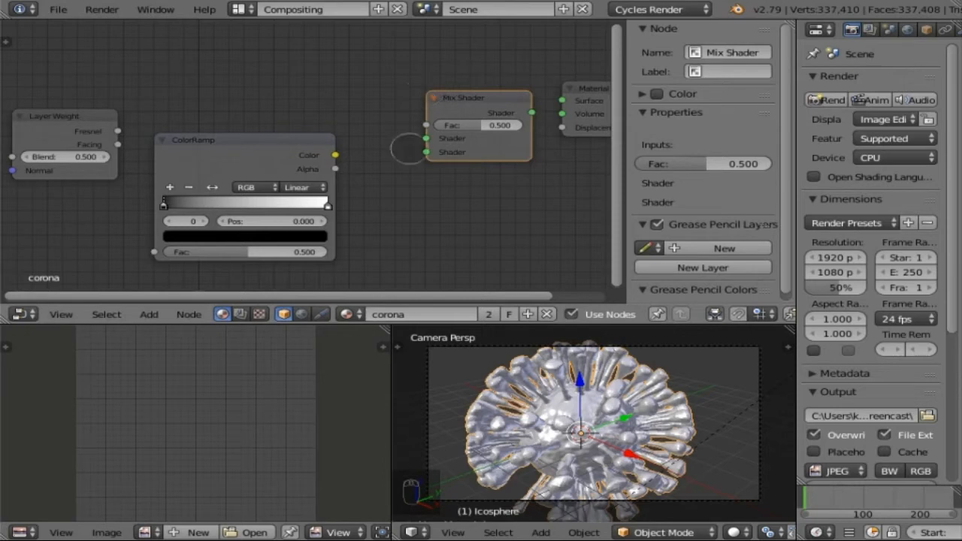
- Add an Emission node above the gap between the ColorRamp and Mix Shader nodes
key("shift+a")
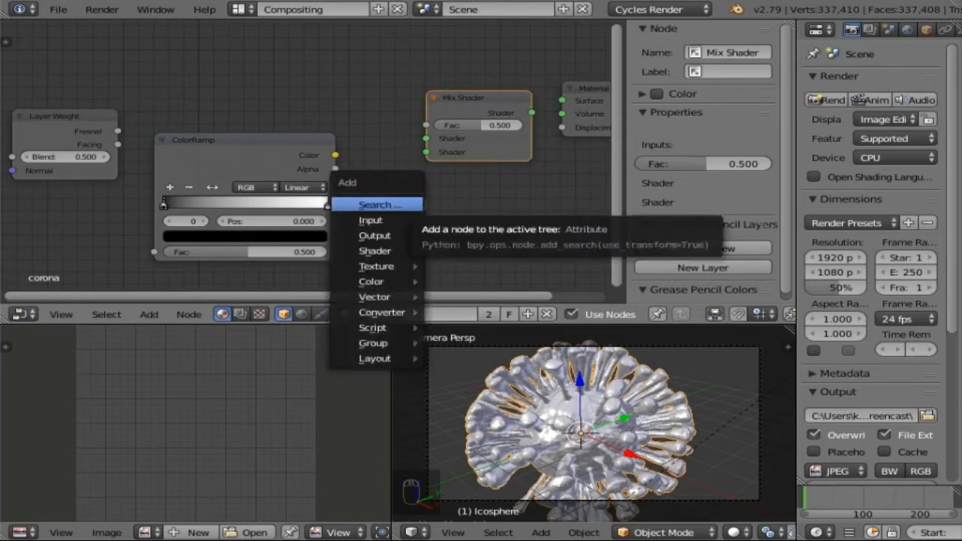
left_click(402, 205)
type("em")
key("Return")
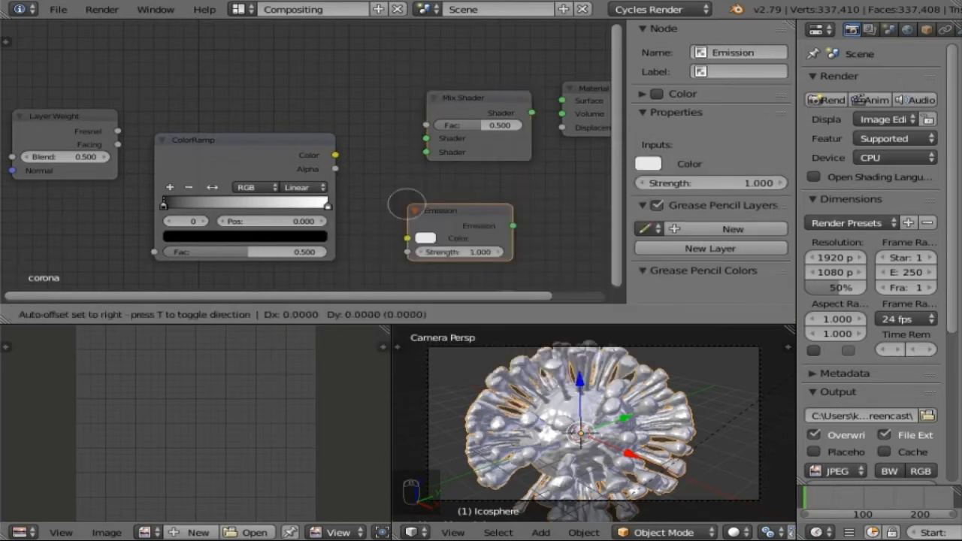
left_click(325, 47)
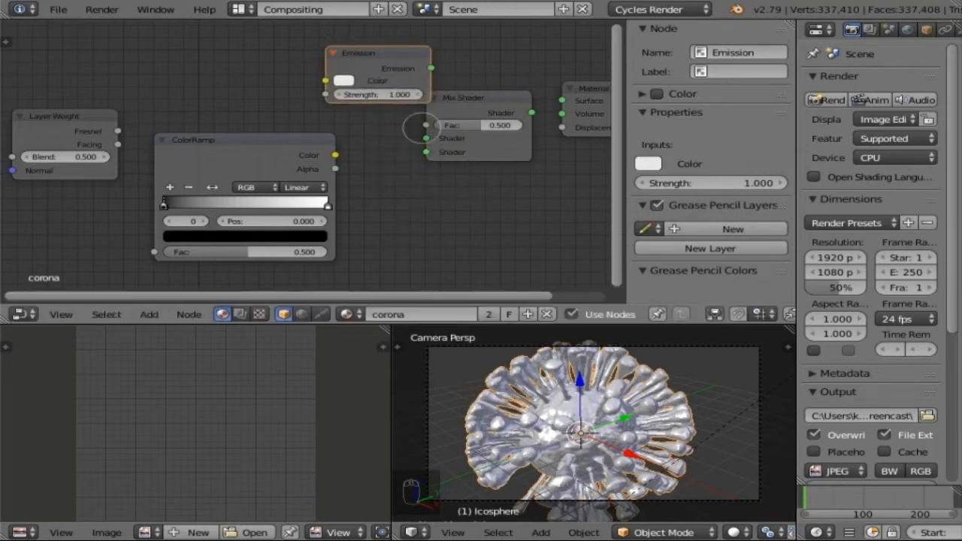
- Move the Layer Weight, ColorRamp and Emission nodes up and further left, away from the Mix Shader node
scroll(421, 128, "down", 3)
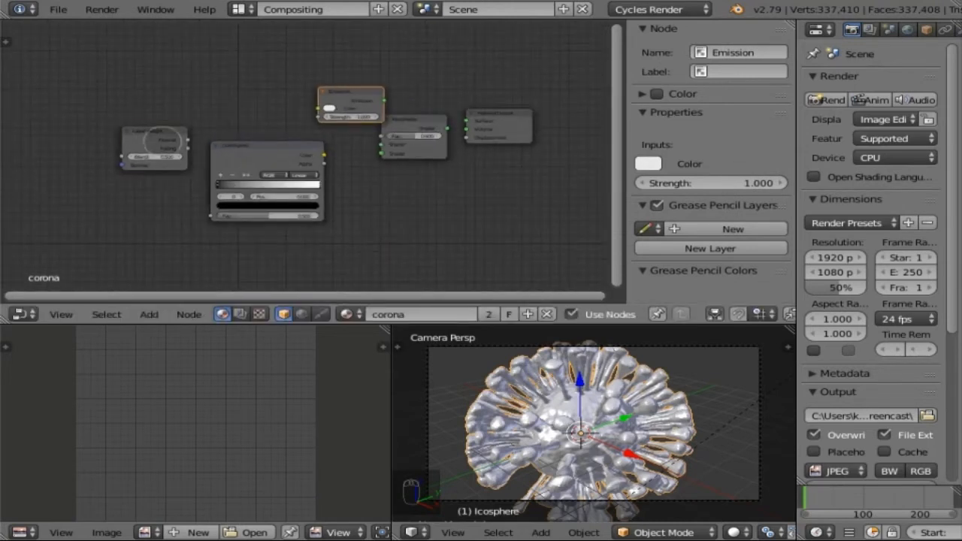
left_click_drag(154, 142, 113, 129)
left_click_drag(258, 148, 207, 133)
left_click_drag(345, 91, 319, 73)
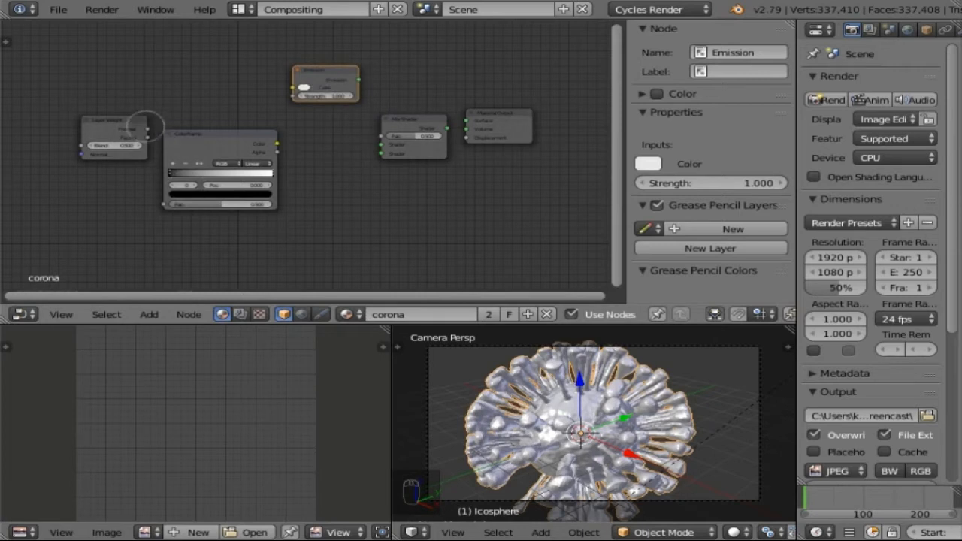
- Link Layer Weight's Fresnel to the ColorRamp's Fac, the ramp's Color to the Emission Color, and Emission to the Mix Shader's first Shader input
left_click_drag(147, 129, 167, 199)
left_click_drag(167, 204, 166, 203)
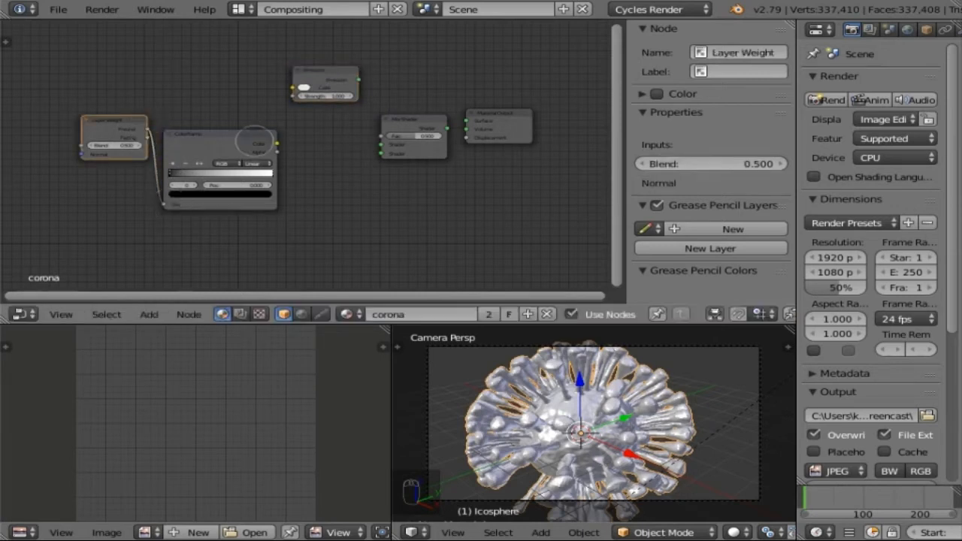
left_click_drag(277, 142, 290, 86)
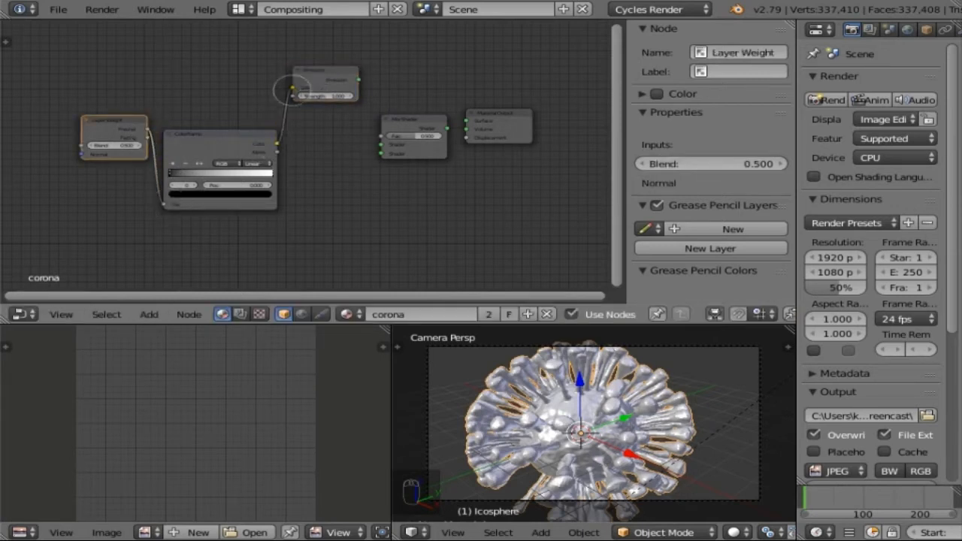
left_click_drag(359, 79, 380, 145)
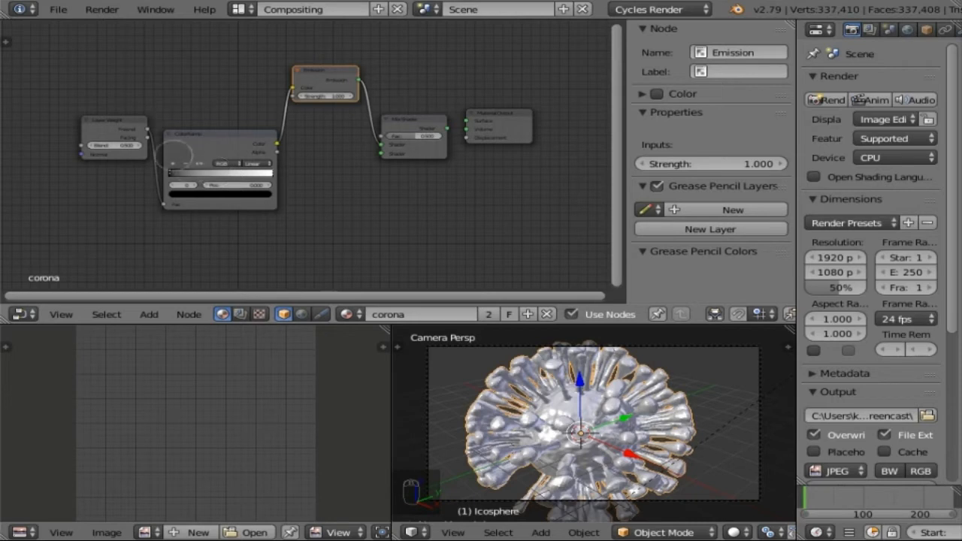
- Set the Layer Weight node's Blend to 0.700
scroll(97, 151, "up", 2)
left_click(80, 144)
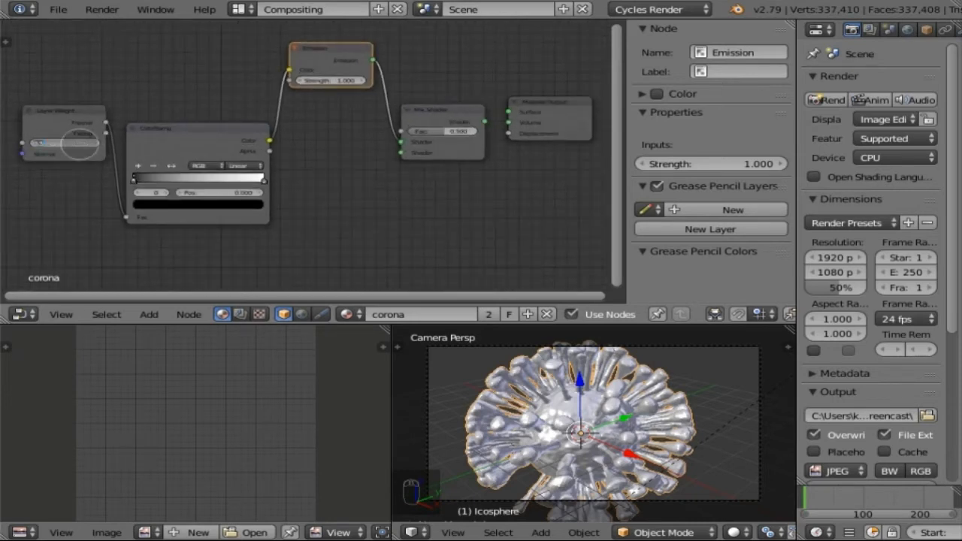
type("0.75")
key("Return")
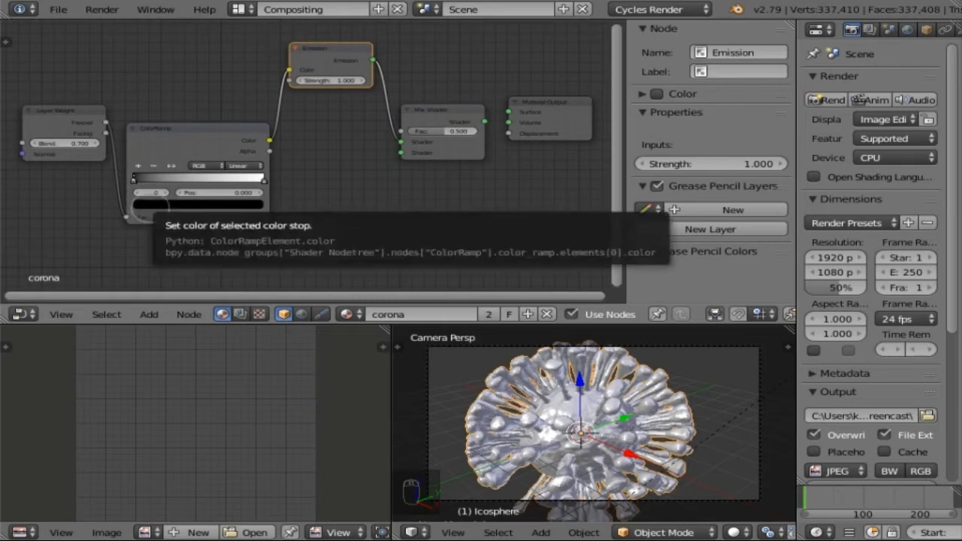
- Color the ColorRamp's white stop pink, then position it at about 0.388 and the black stop at 0.223
left_click(152, 206)
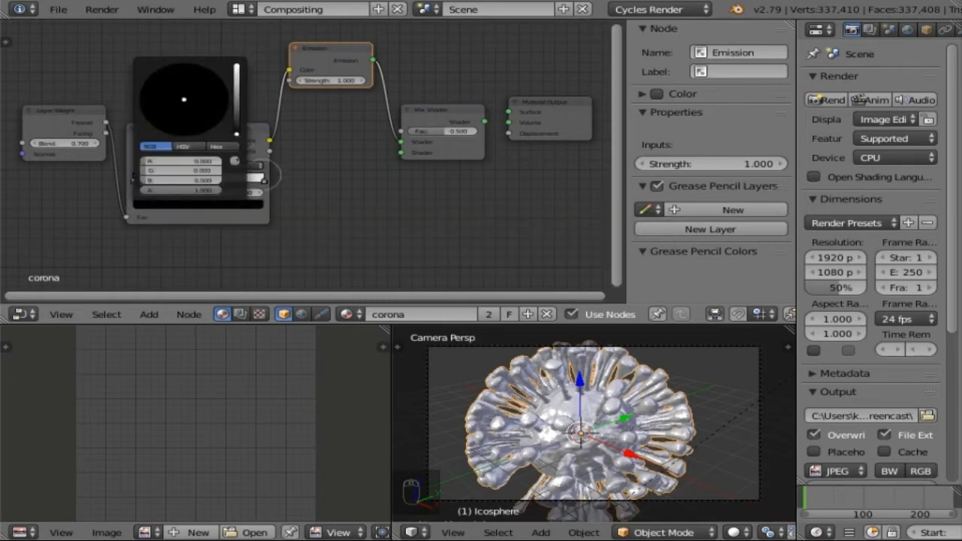
left_click(267, 180)
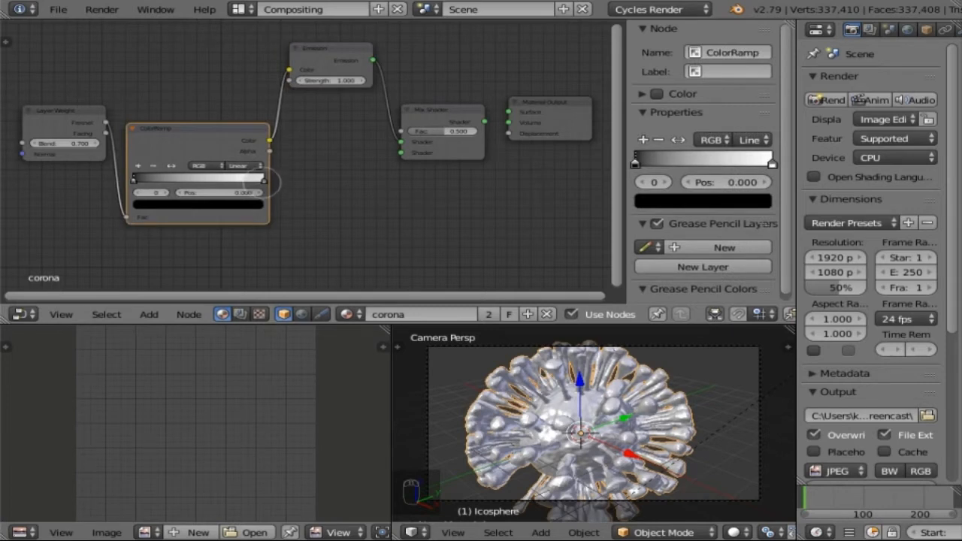
left_click(263, 179)
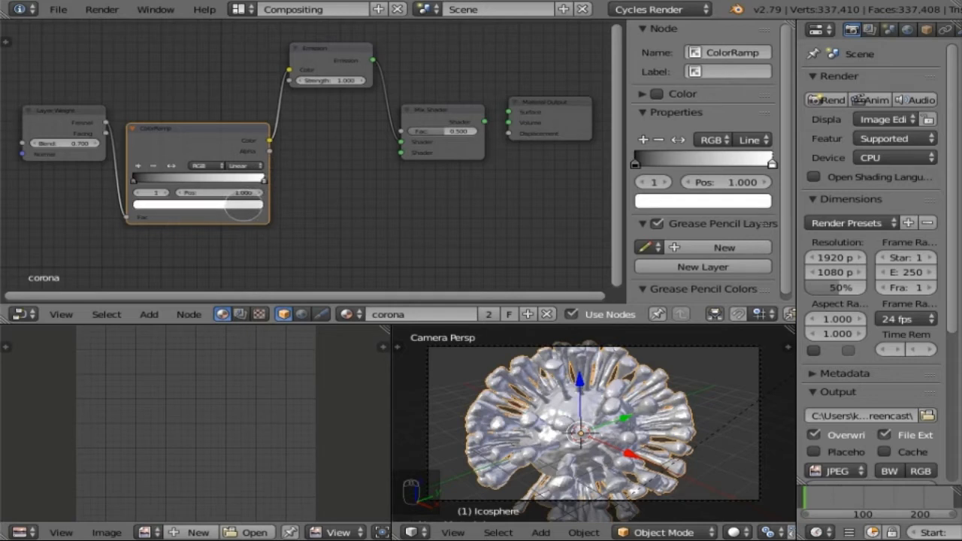
left_click(242, 204)
left_click_drag(197, 110, 205, 120)
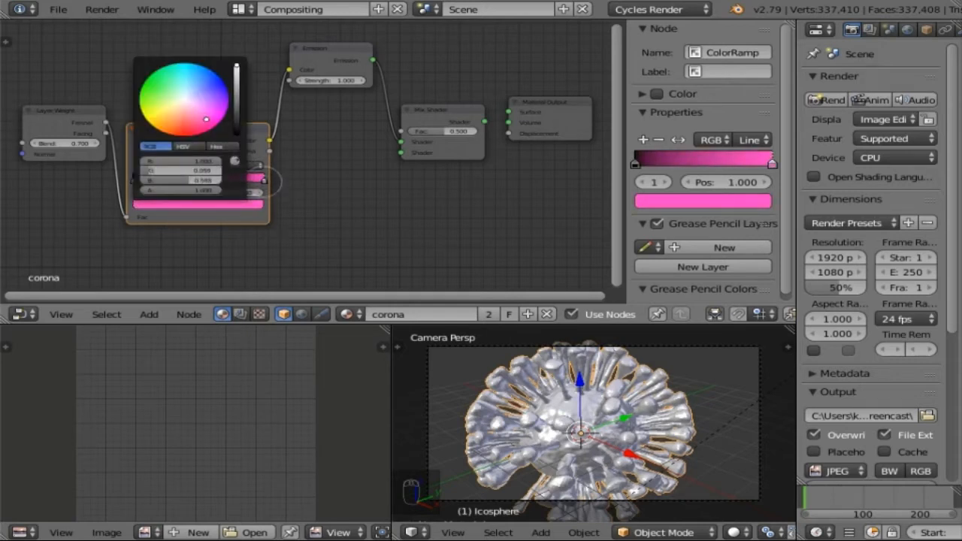
left_click_drag(263, 179, 162, 181)
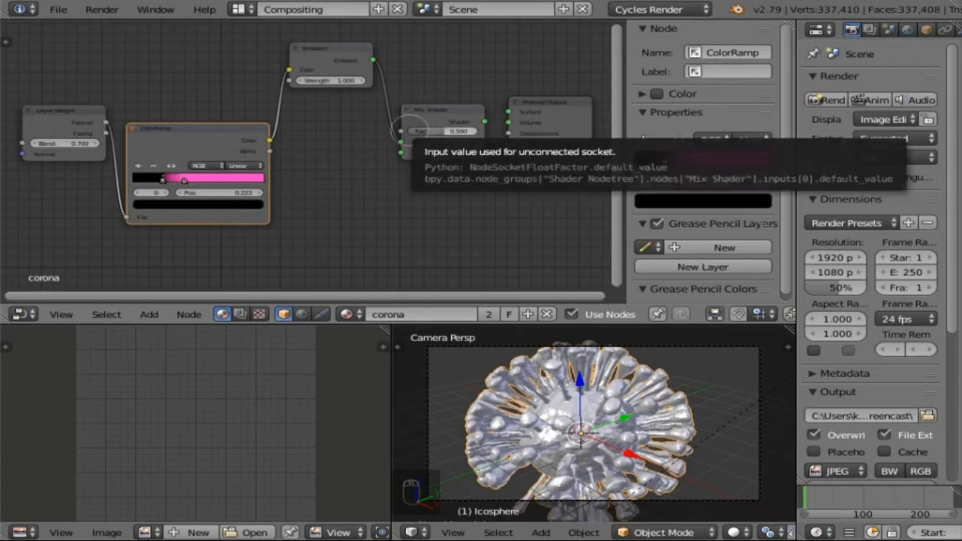
- Link the Mix Shader's output to the Material Output's Surface and switch the 3D viewport to Rendered shading
left_click_drag(484, 121, 505, 112)
left_click(733, 532)
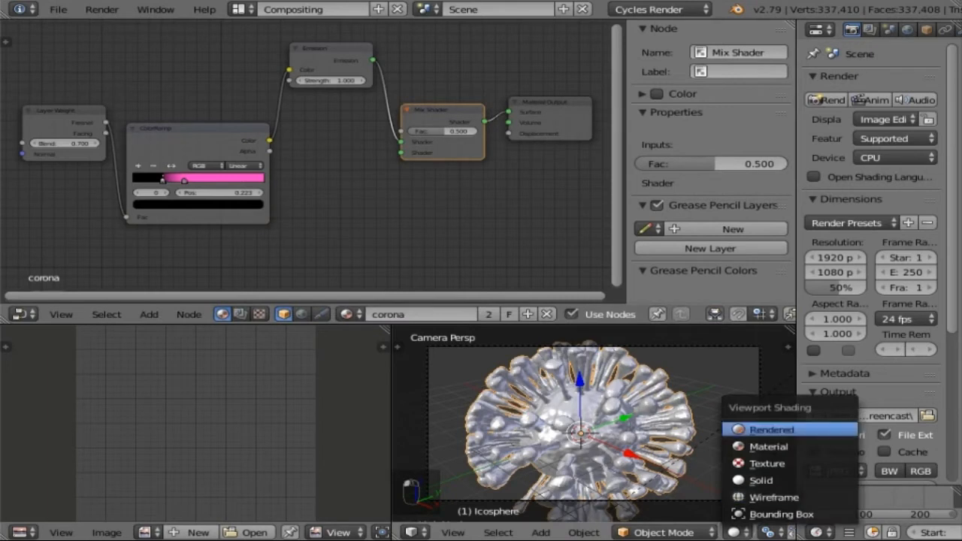
left_click(753, 429)
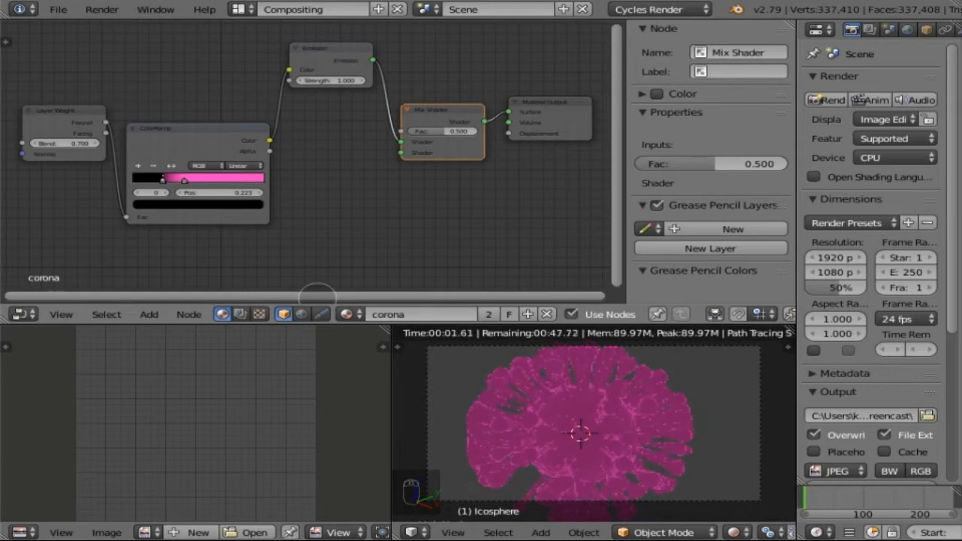
- Move the ColorRamp's pink stop closer to the black stop and recolor the black stop dark green
left_click(184, 180)
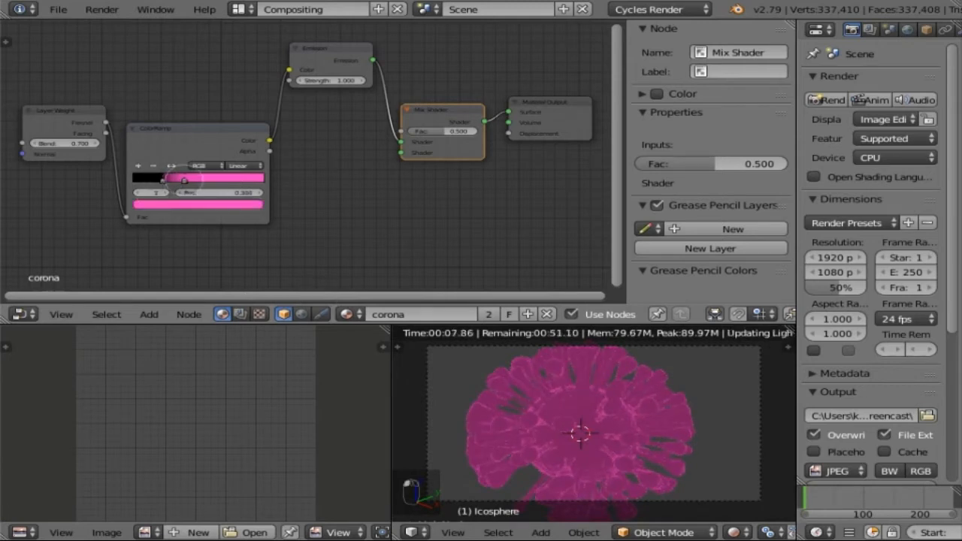
left_click_drag(184, 180, 175, 180)
left_click(162, 181)
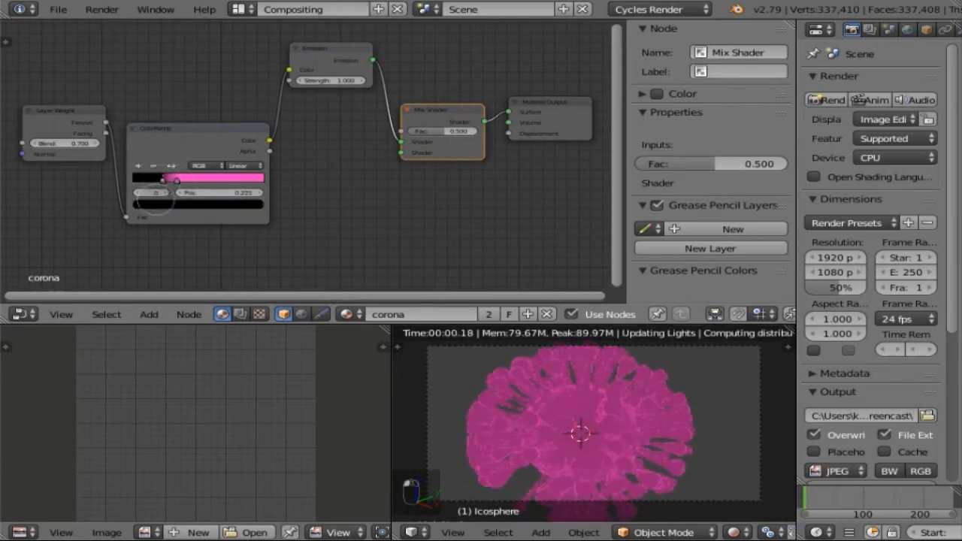
left_click(157, 203)
left_click_drag(238, 120, 238, 63)
left_click_drag(166, 84, 153, 88)
left_click_drag(237, 68, 237, 109)
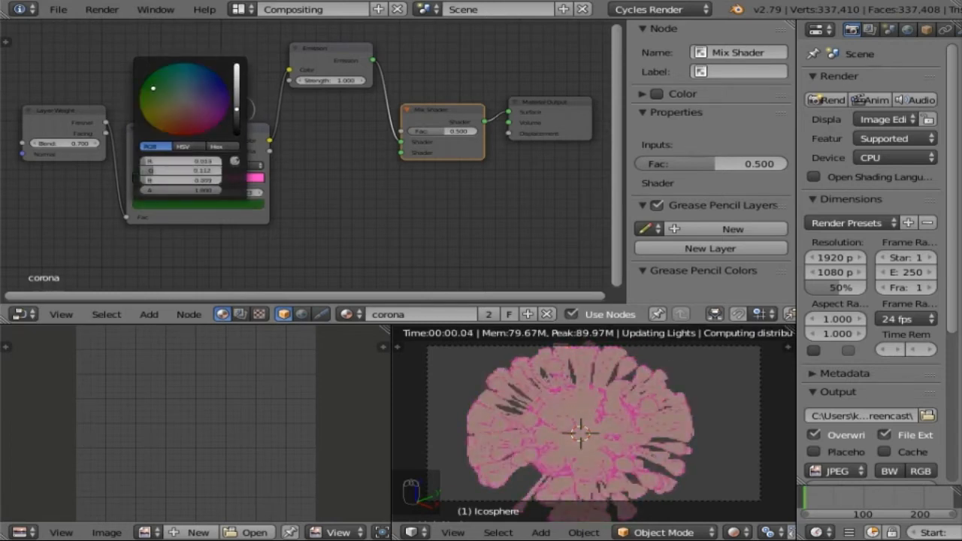
left_click_drag(153, 88, 128, 85)
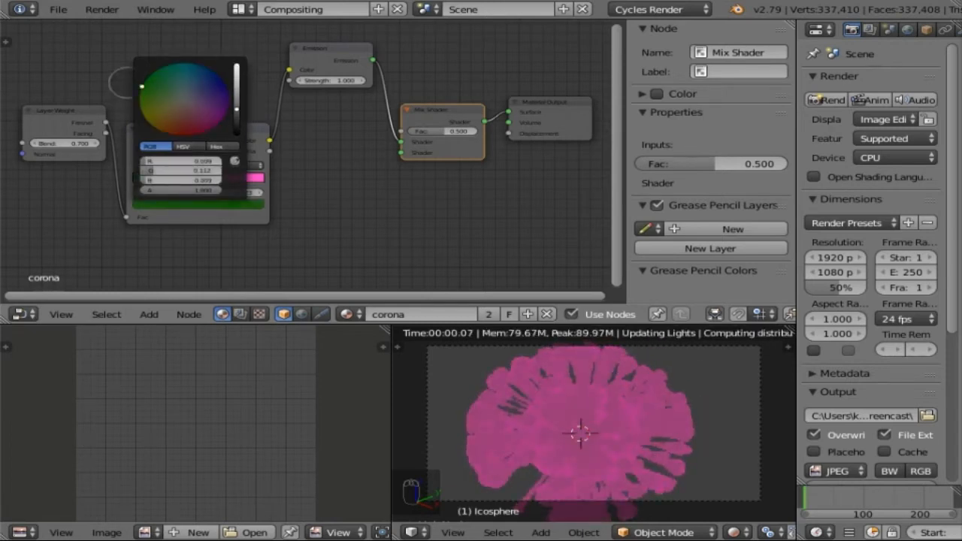
- Shift the Mix Shader node slightly left and reposition the ColorRamp's green stop to 0.277, with the pink stop just right of it
left_click_drag(169, 181, 173, 180)
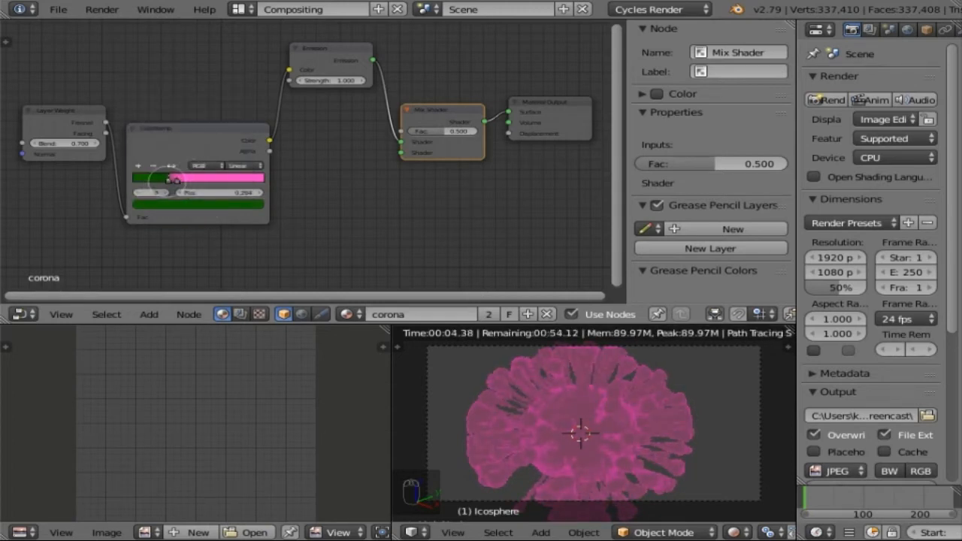
key("g")
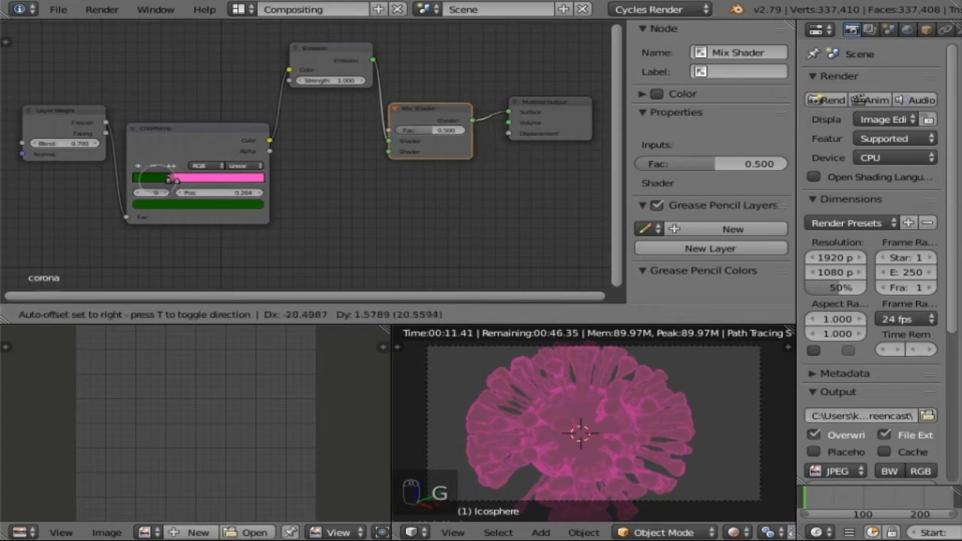
left_click(164, 180)
mouse_move(167, 181)
left_mouse_down()
mouse_move(197, 180)
mouse_move(175, 180)
left_mouse_up()
left_click(172, 180)
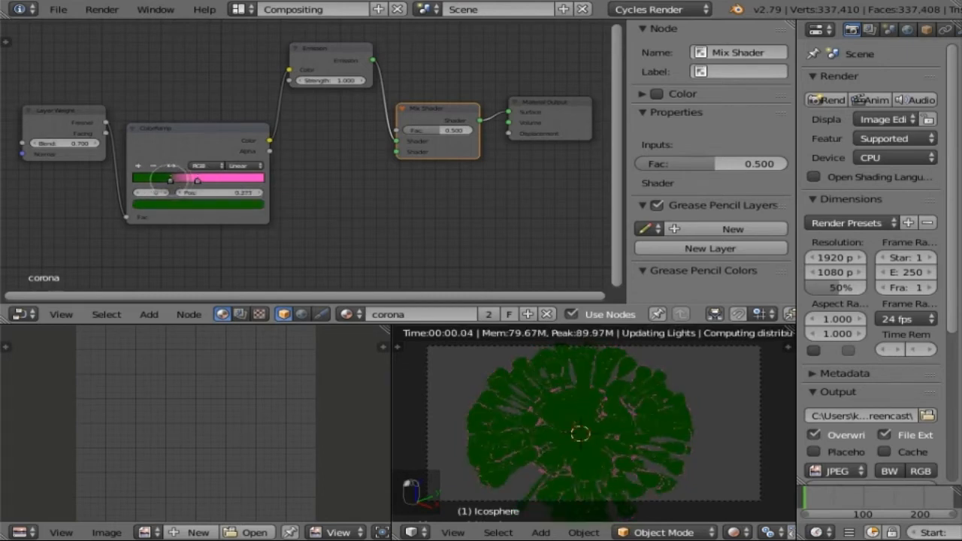
left_click(197, 180)
left_click_drag(196, 181, 186, 181)
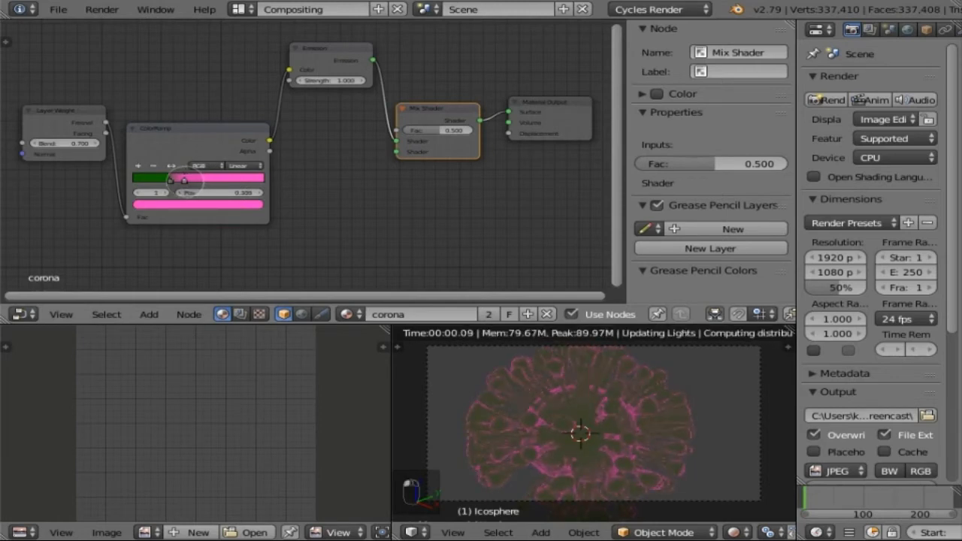
left_click_drag(186, 180, 177, 180)
- Brighten the ColorRamp's dark green stop to a more vivid, slightly cooler green
left_click(154, 177)
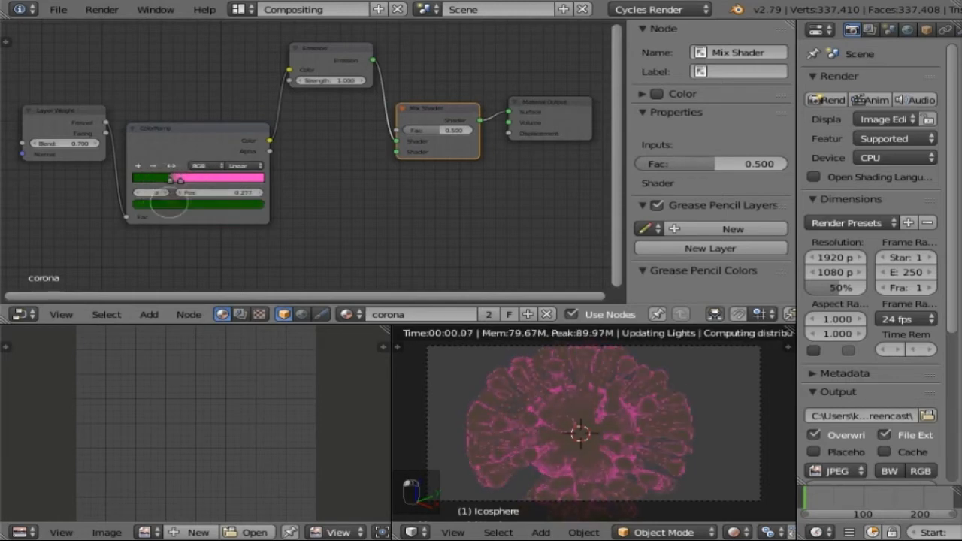
left_click(165, 203)
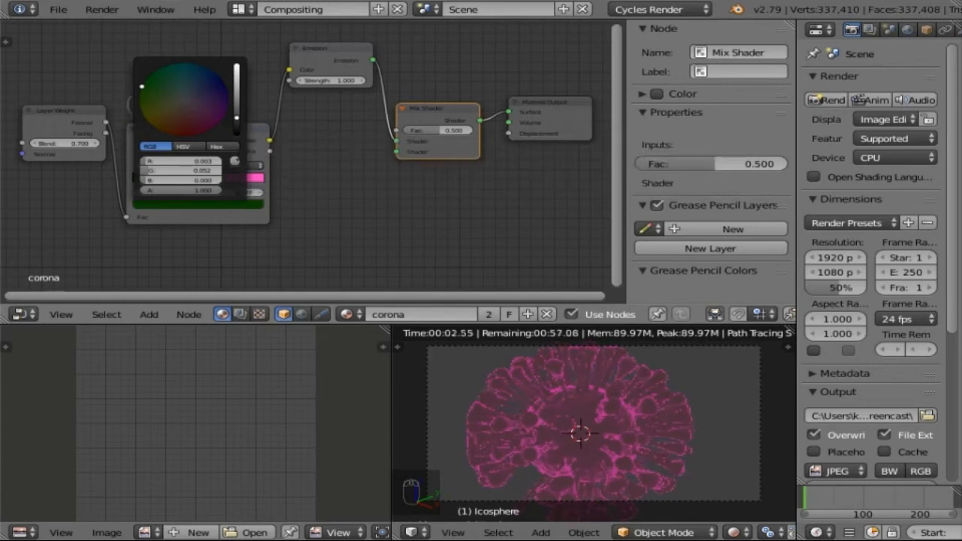
left_click(237, 97)
left_click(147, 77)
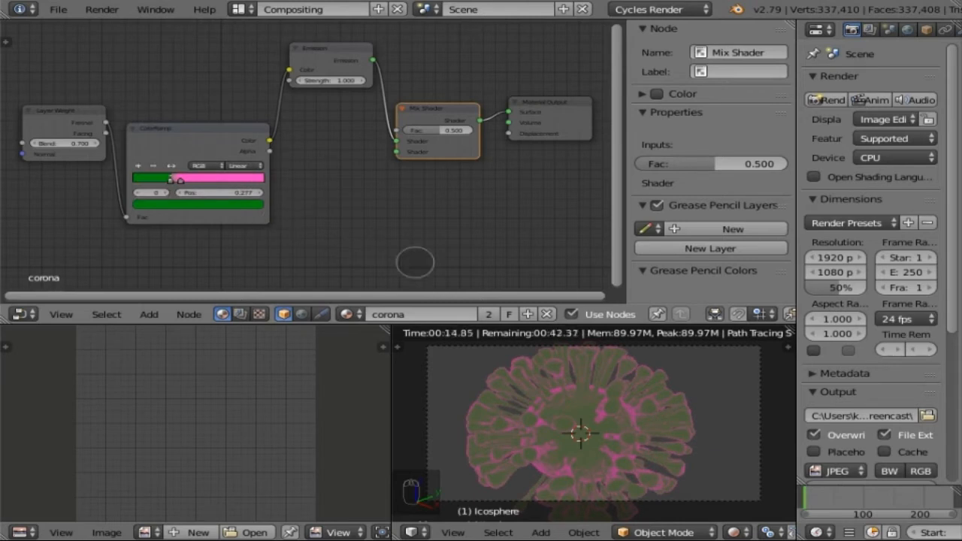
- Add a second ColorRamp node below the Mix Shader and link its Color to the Mix Shader's second Shader input
key("shift+a")
type("co")
key("Down")
key("Down")
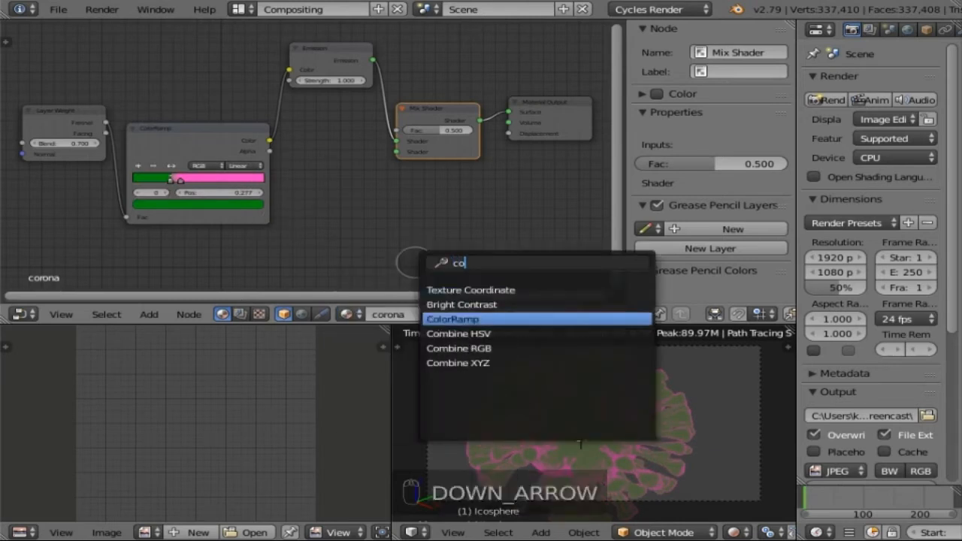
key("Return")
left_click(284, 191)
left_click_drag(432, 210, 398, 160)
- Color the second ColorRamp's black stop green and move it to position 0.959
left_click(361, 275)
left_click(308, 148)
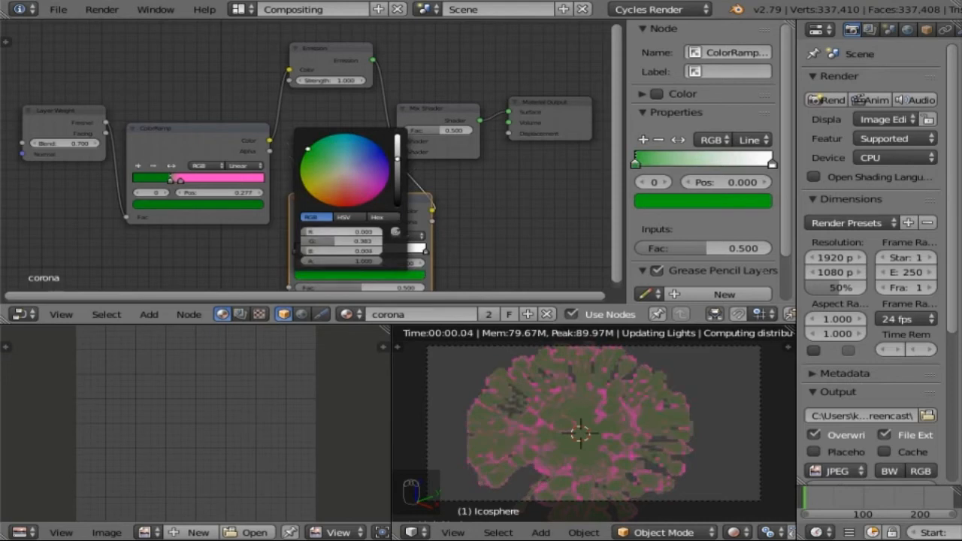
left_click_drag(296, 248, 419, 248)
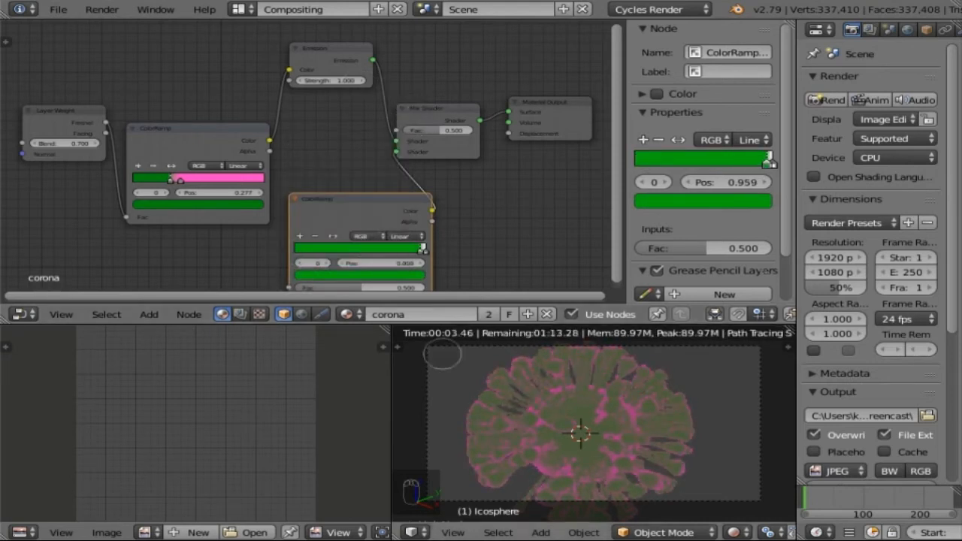
- Move the first ColorRamp's pink stop to position 0.345
left_click(177, 180)
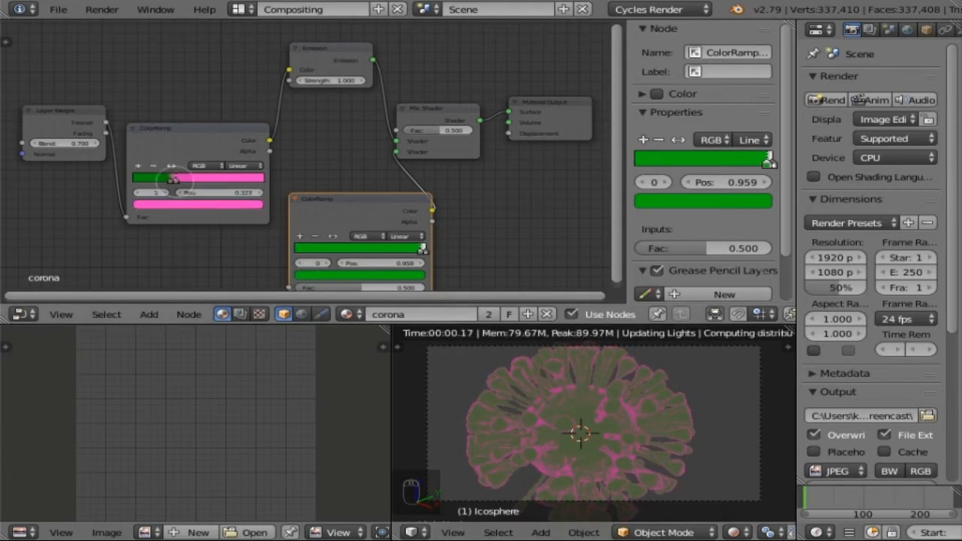
left_click_drag(173, 181, 175, 181)
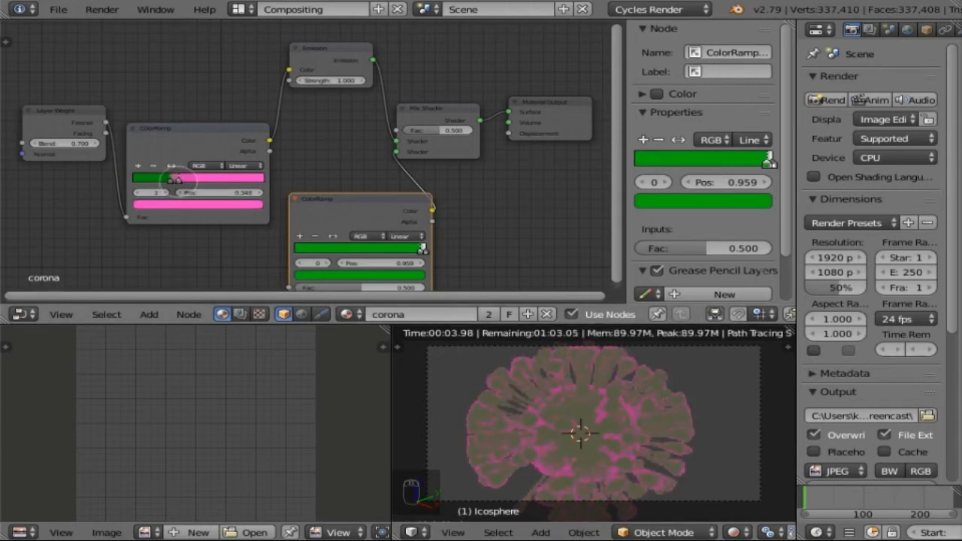
key("shift+a")
left_click(303, 167)
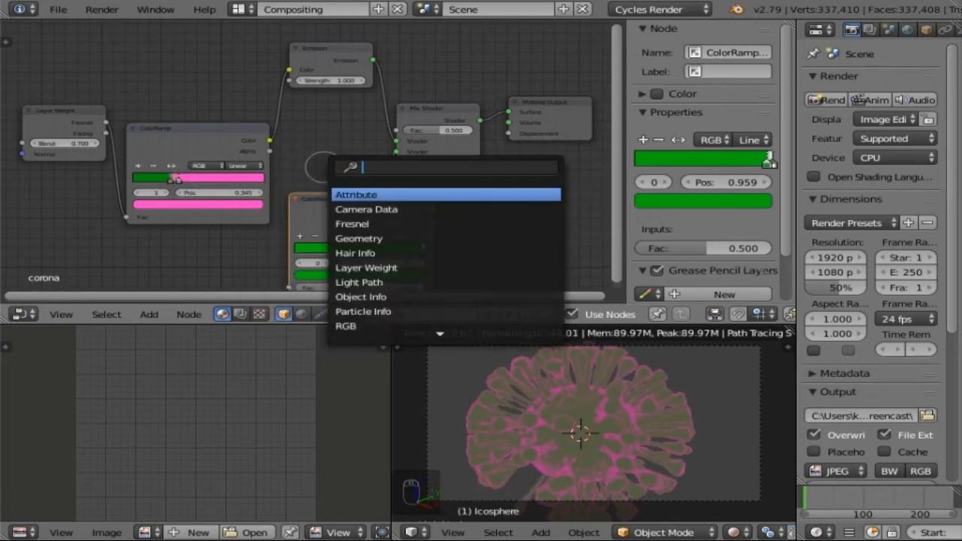
type("color bala")
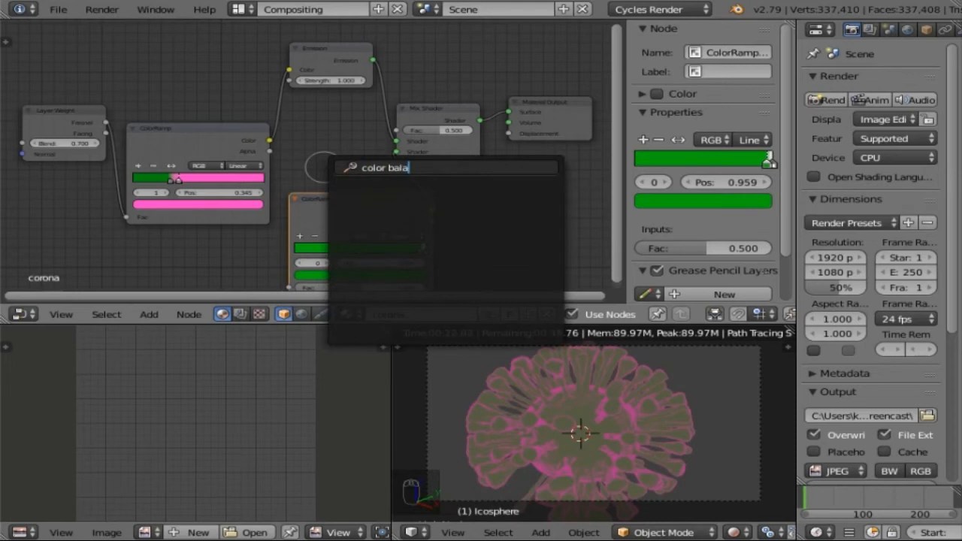
key("BackSpace")
key("BackSpace")
key("BackSpace")
key("BackSpace")
key("BackSpace")
key("BackSpace")
key("BackSpace")
key("BackSpace")
key("BackSpace")
key("BackSpace")
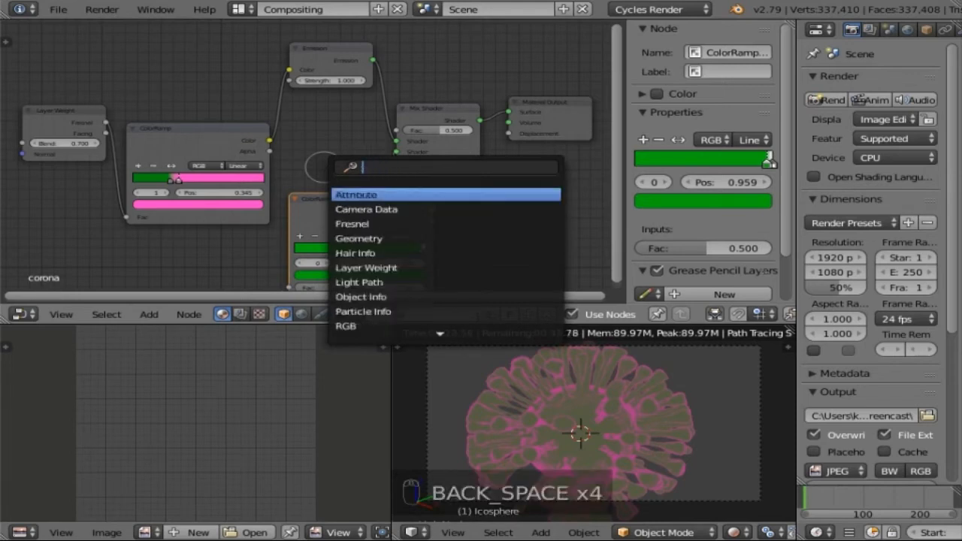
left_click(314, 148)
- Insert an RGB Curves node between the first ColorRamp's Color output and the Emission node
key("shift+a")
mouse_move(286, 225)
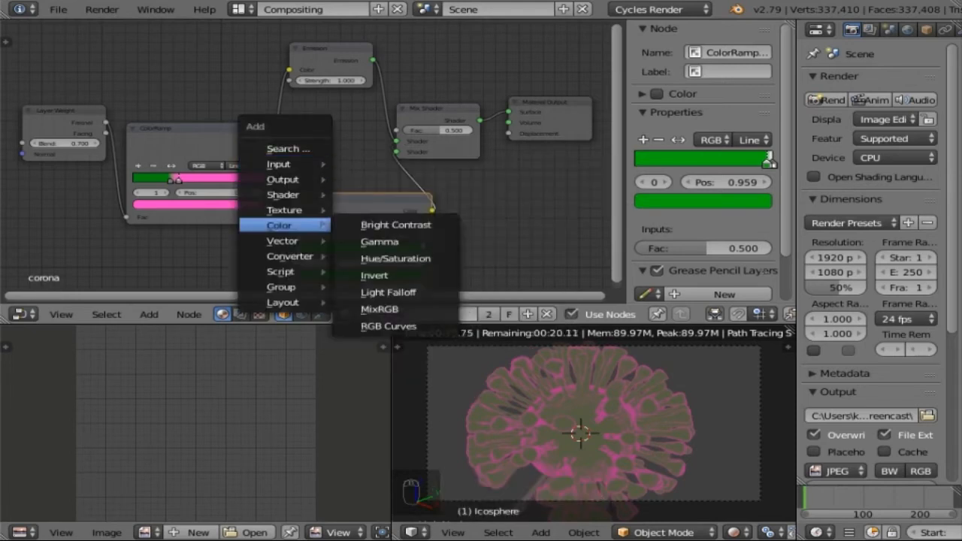
left_click(388, 326)
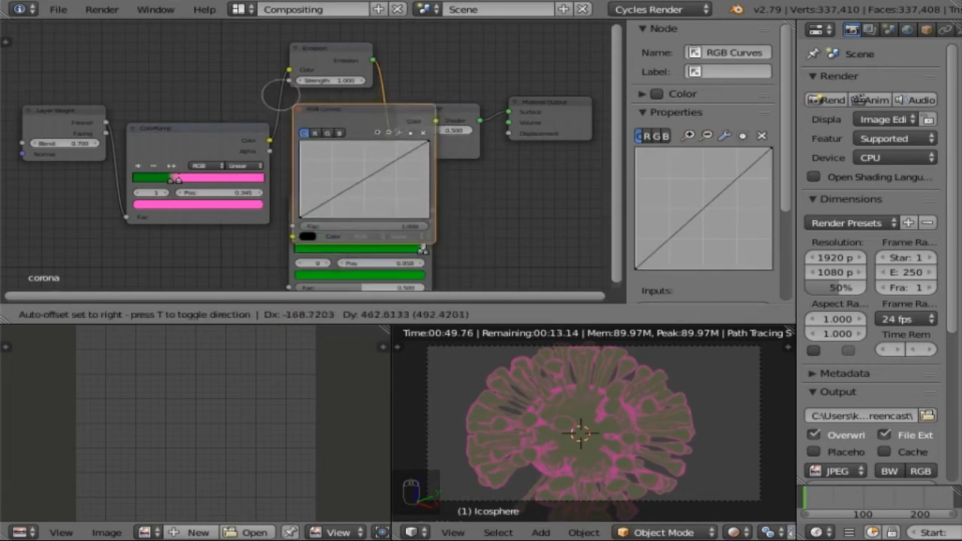
left_click(270, 88)
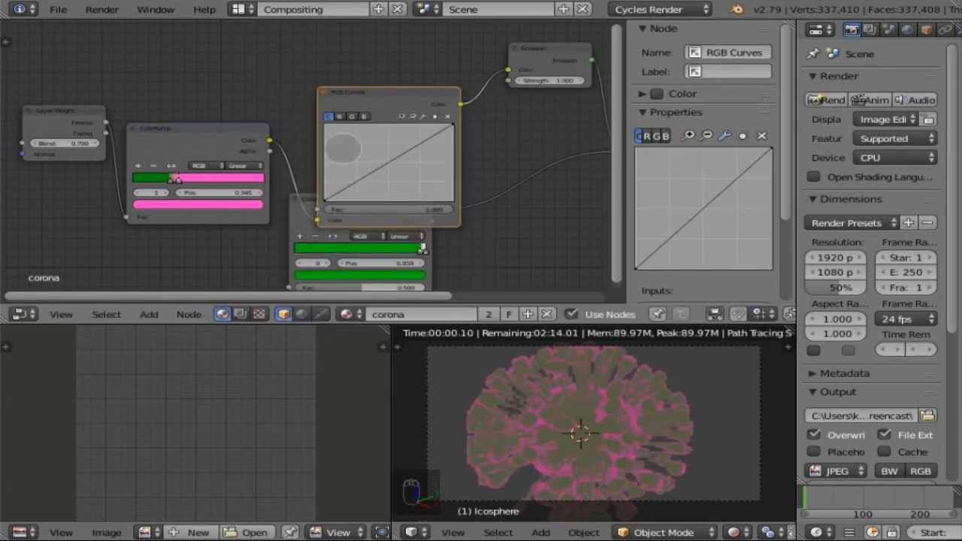
- Bend the RGB Curves node's green channel downward with a point at X 0.659, Y 0.231
left_click(352, 117)
left_click_drag(400, 153, 405, 163)
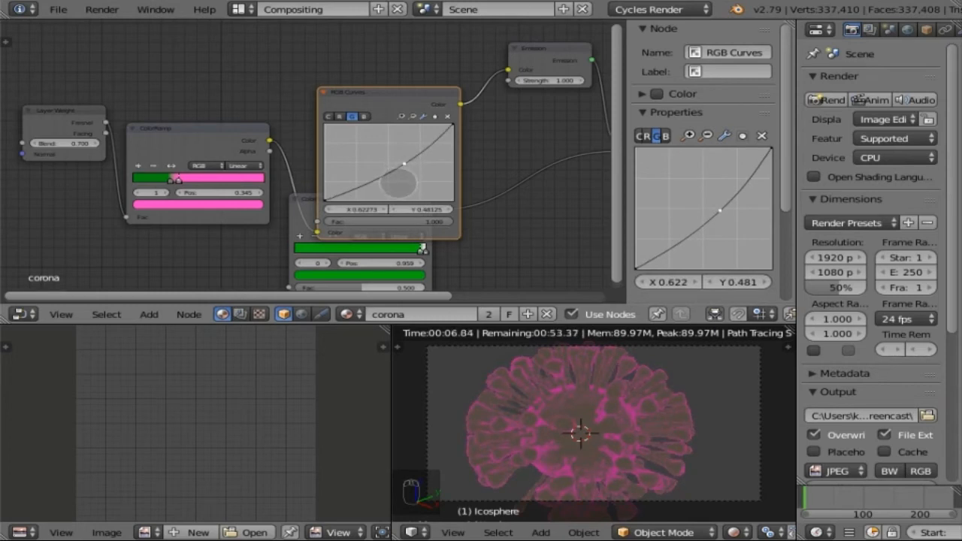
left_click_drag(403, 163, 408, 183)
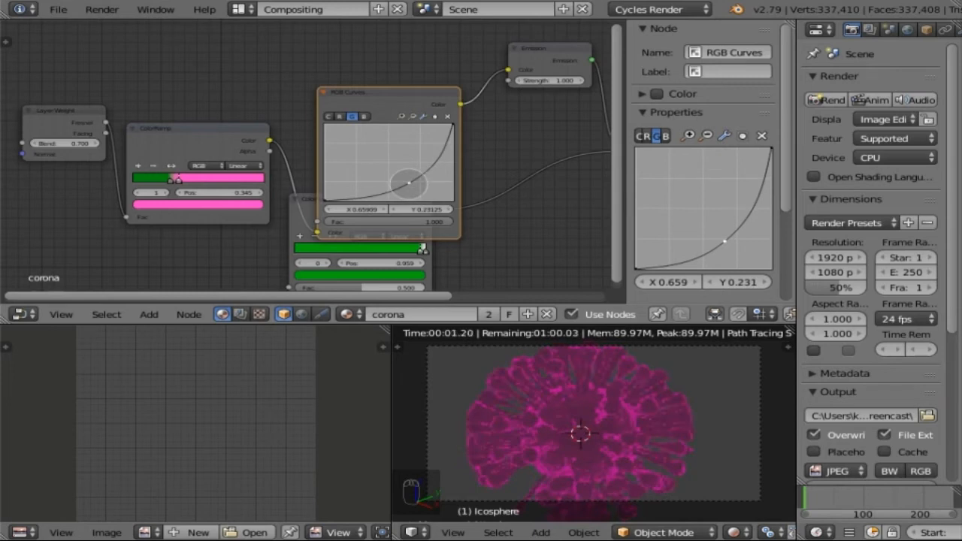
- Add a point at X 0.472, Y 0.468 on the red curve and move the green curve's point to X 0.459, Y 0.343
left_click(339, 115)
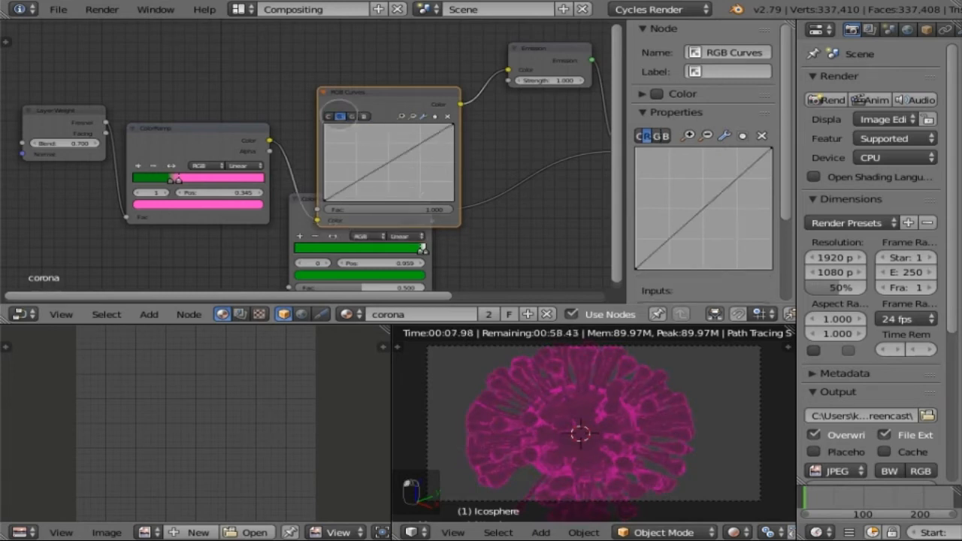
mouse_move(389, 161)
left_mouse_down()
mouse_move(365, 161)
mouse_move(377, 150)
mouse_move(398, 180)
mouse_move(384, 164)
left_mouse_up()
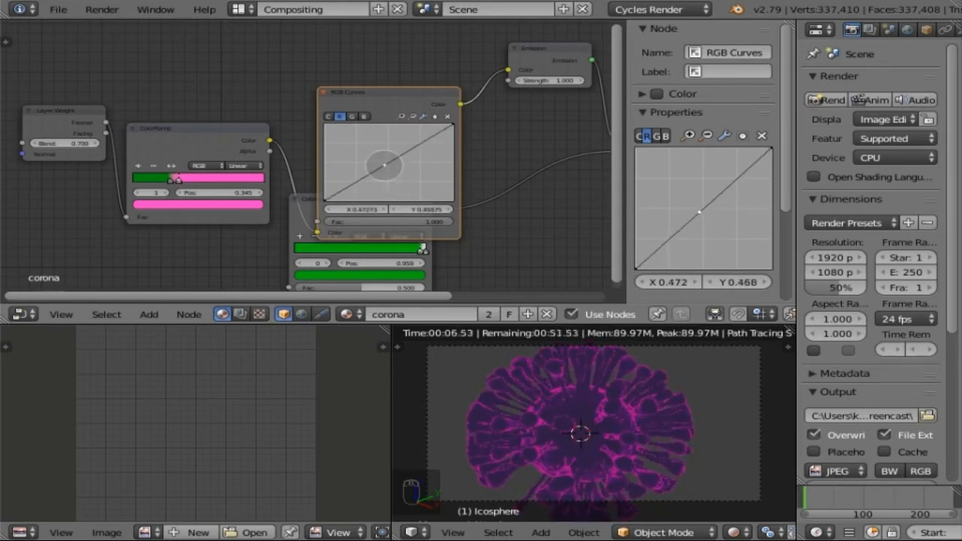
left_click(352, 116)
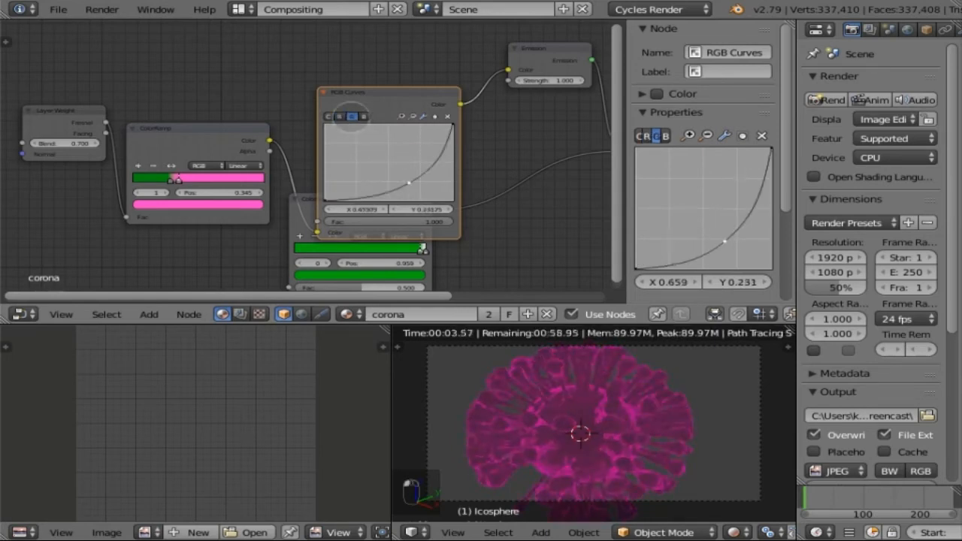
left_click_drag(403, 182, 382, 175)
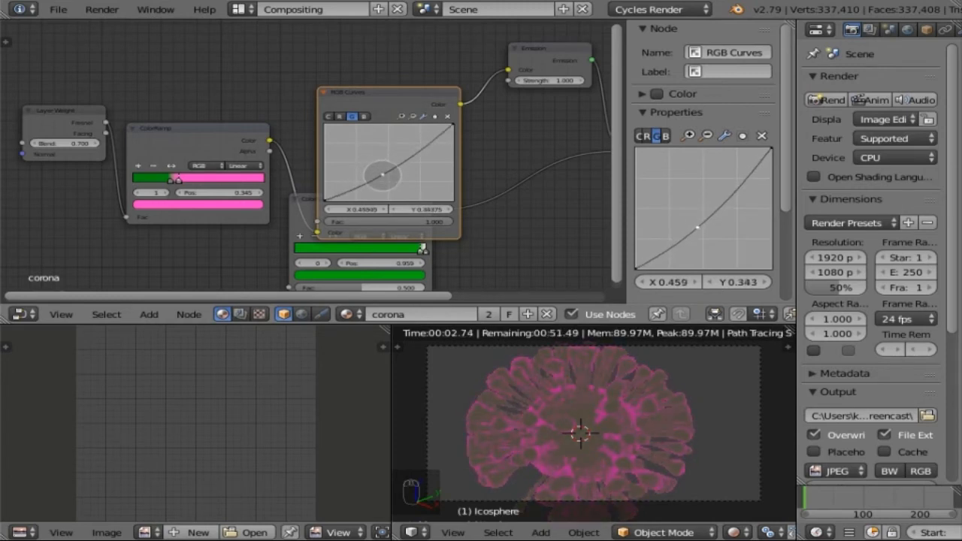
- Leave the camera view and examine the rendered virus material close up from both sides
key("KP_0")
key("KP_Add")
key("KP_Add")
key("KP_Add")
key("KP_Add")
key("KP_Add")
key("KP_Add")
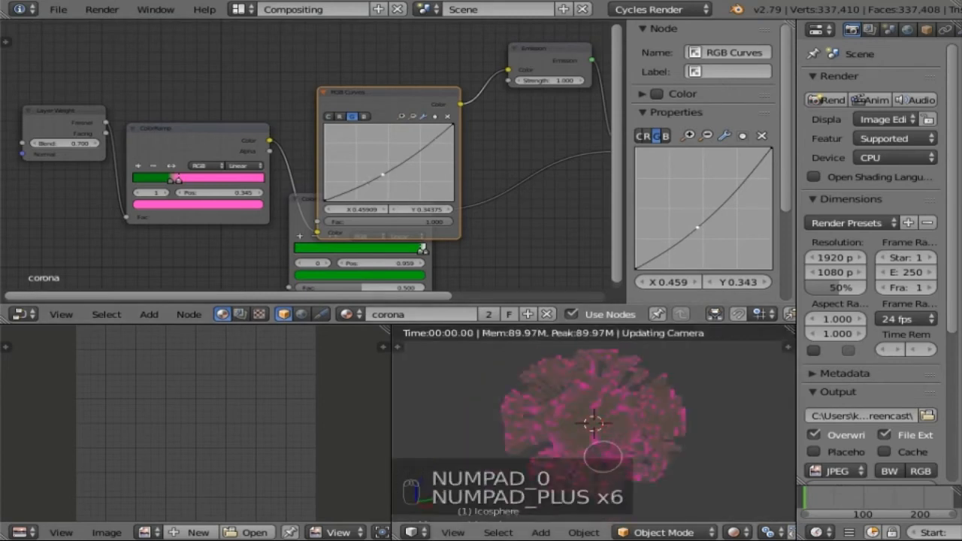
key("KP_Add")
key("KP_4")
key("KP_4")
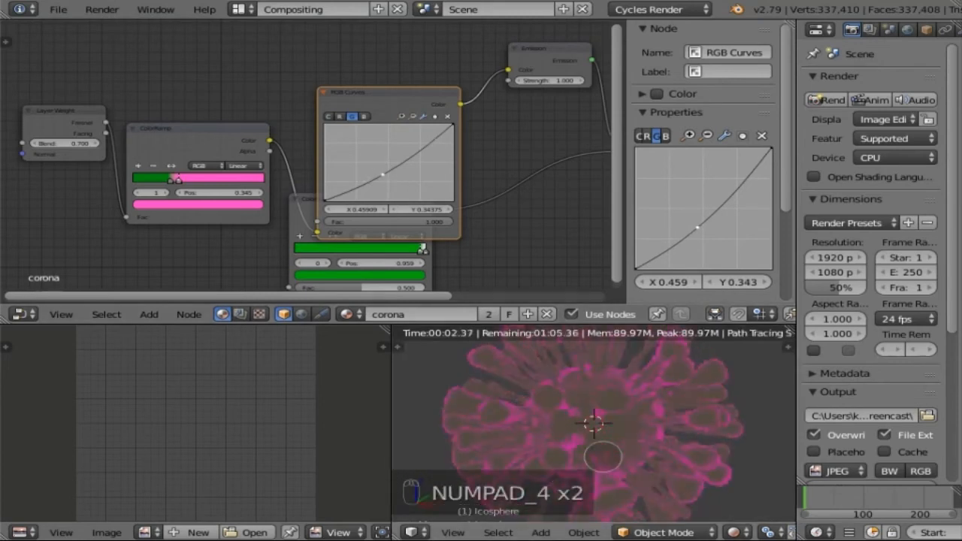
key("KP_6")
key("KP_6")
key("KP_6")
- Recolor the first ColorRamp's dark green stop to a vivid, fully bright green with G at 1.000
left_click(153, 166)
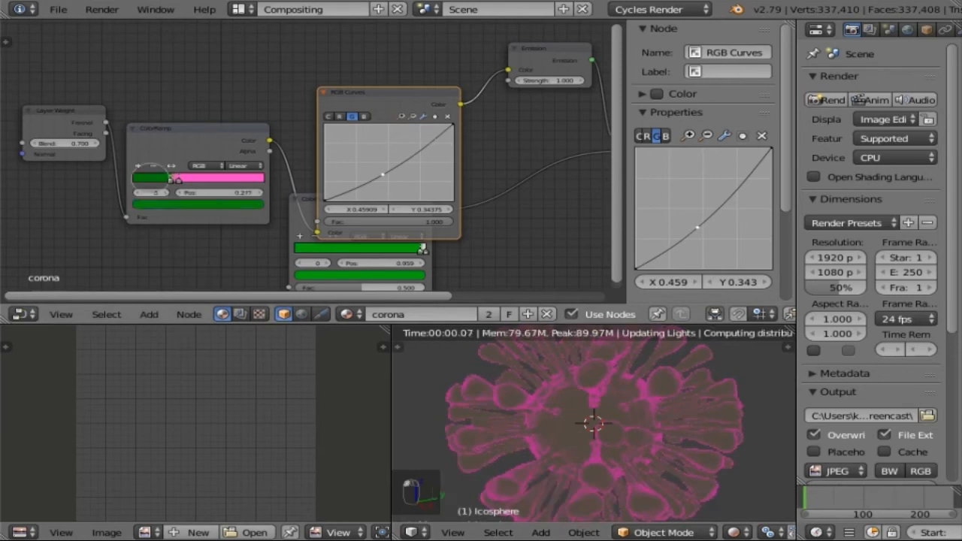
left_click(153, 178)
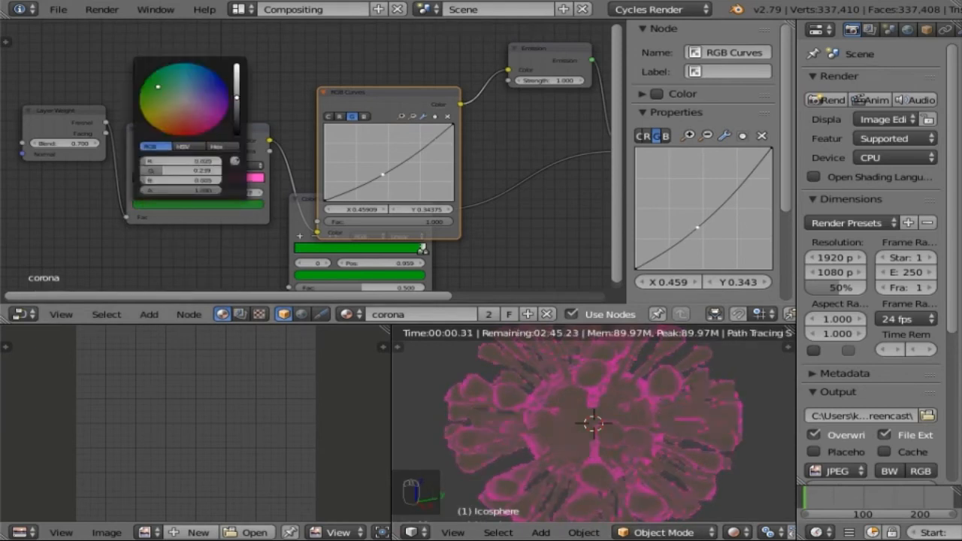
left_click(237, 74)
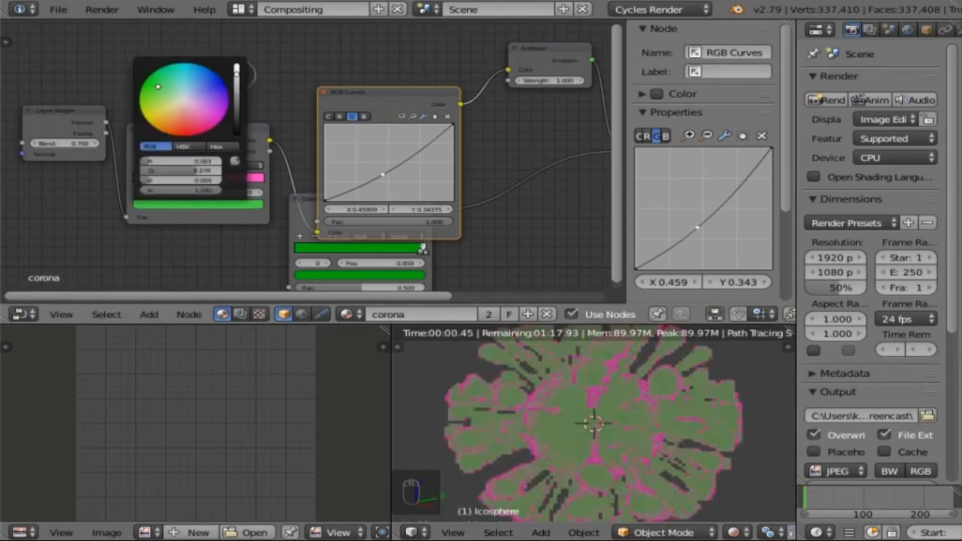
left_click(150, 84)
left_click_drag(150, 83, 147, 78)
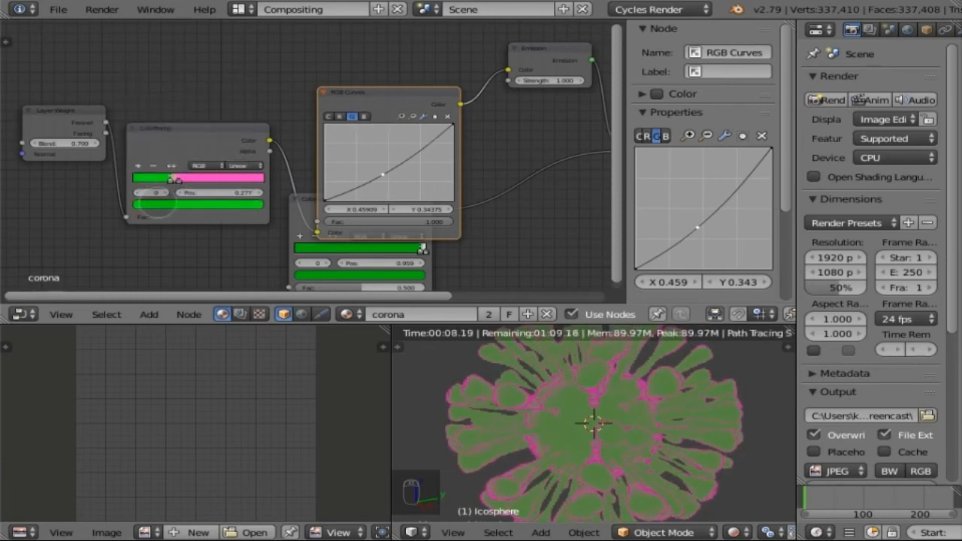
left_click(157, 205)
left_click(238, 80)
left_click_drag(144, 91, 158, 80)
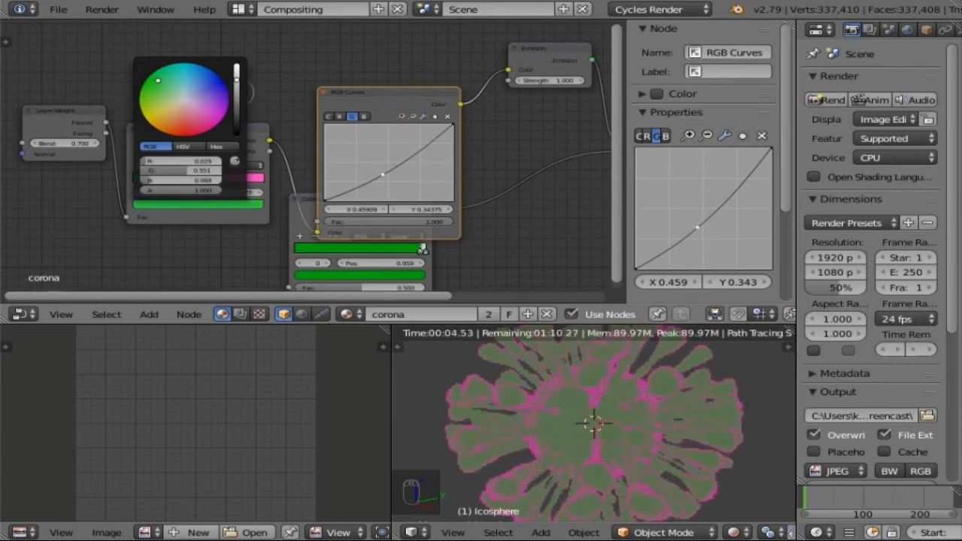
left_click(236, 99)
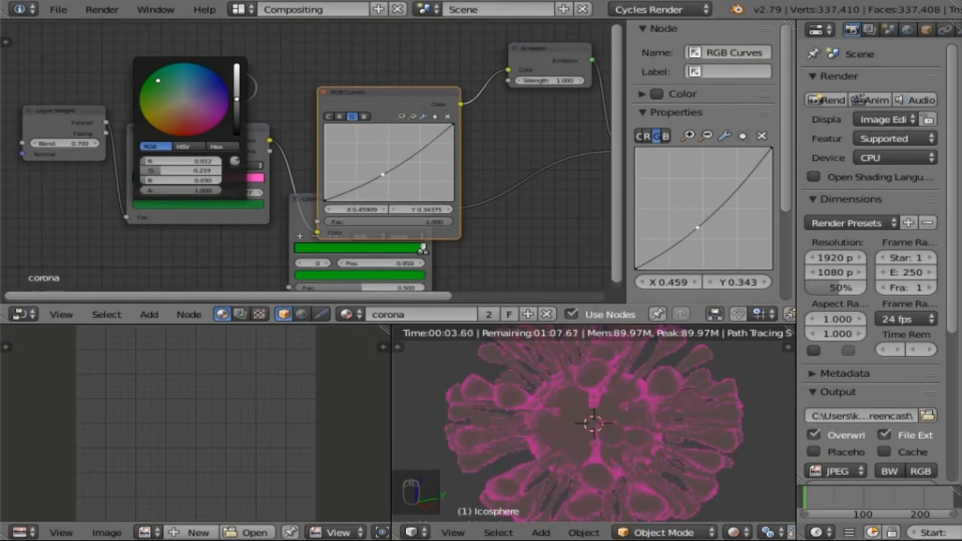
left_click_drag(237, 87, 236, 53)
left_click(170, 93)
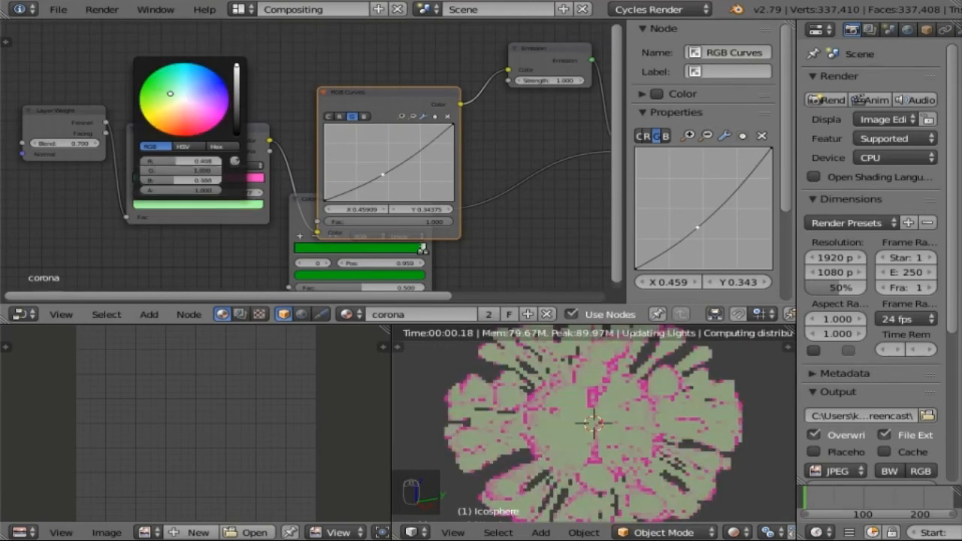
left_click(152, 78)
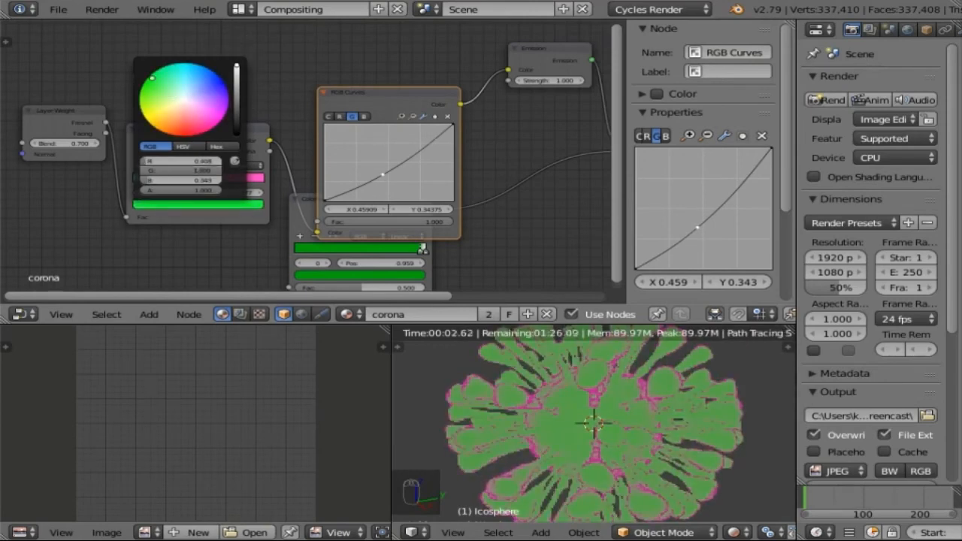
- Lower the green curve's point to X 0.636, Y 0.175 and check the whole virus in the rendered preview
left_click_drag(383, 175, 405, 187)
key("KP_4")
key("KP_4")
key("KP_4")
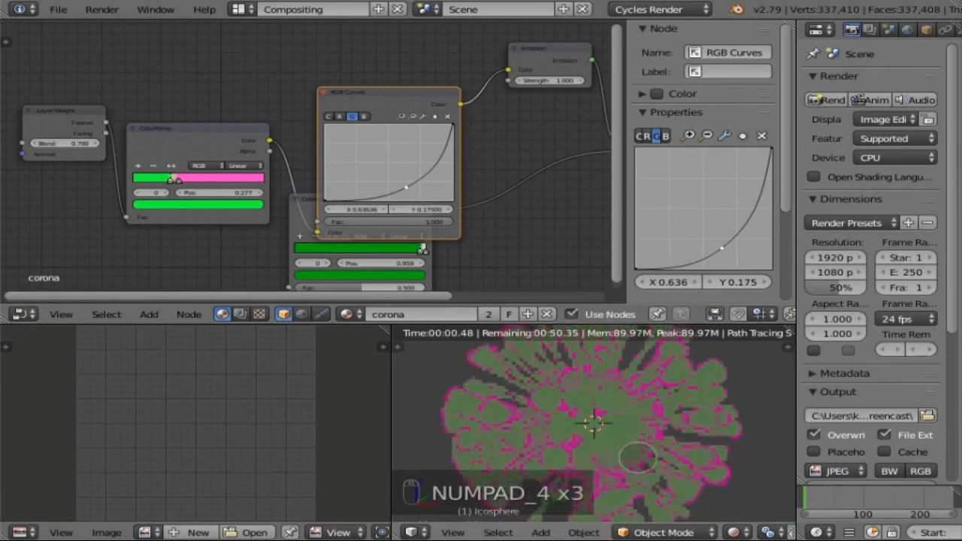
key("KP_Subtract")
key("KP_Subtract")
key("KP_Subtract")
key("KP_Subtract")
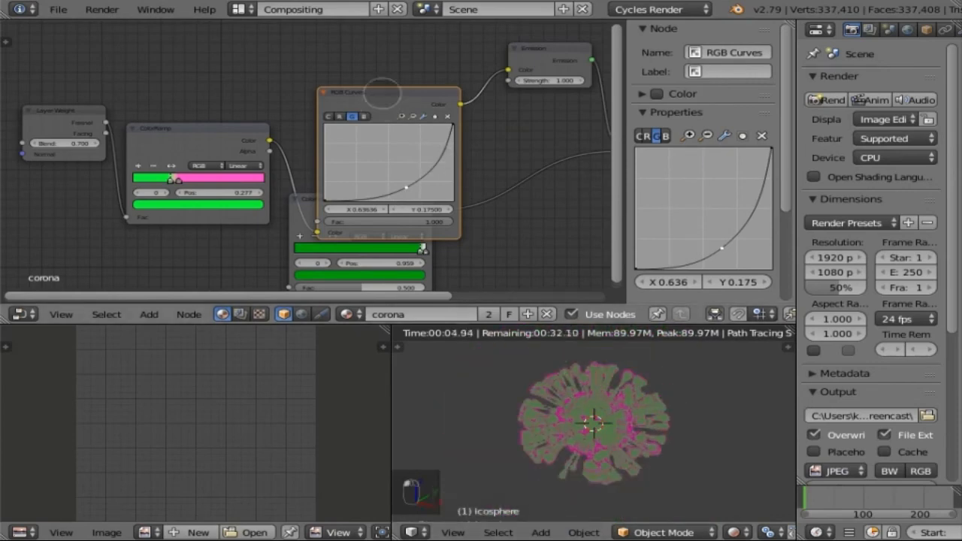
- Insert a Bright/Contrast node between the RGB Curves and Emission nodes and set its Contrast to 1
left_click_drag(386, 97, 338, 48)
key("KP_Subtract")
key("KP_Subtract")
key("KP_Subtract")
key("KP_Subtract")
key("KP_Subtract")
key("KP_Subtract")
key("KP_Subtract")
key("shift+a")
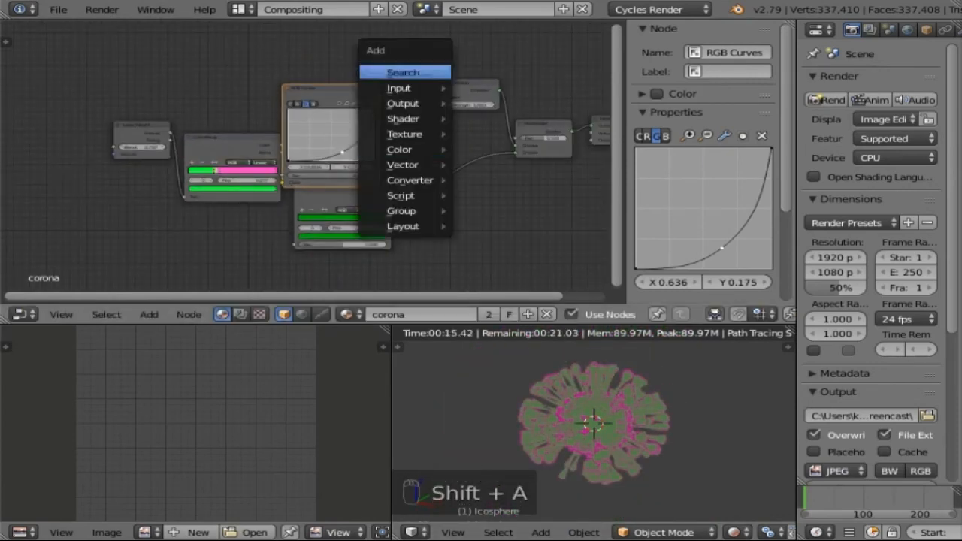
left_click(406, 73)
type("brigh")
key("Return")
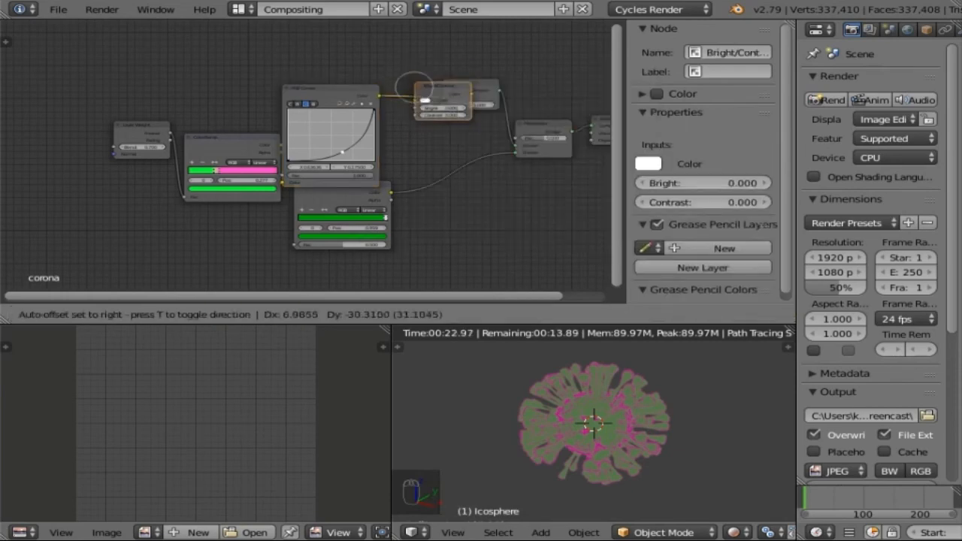
left_click(414, 94)
type("1")
key("Return")
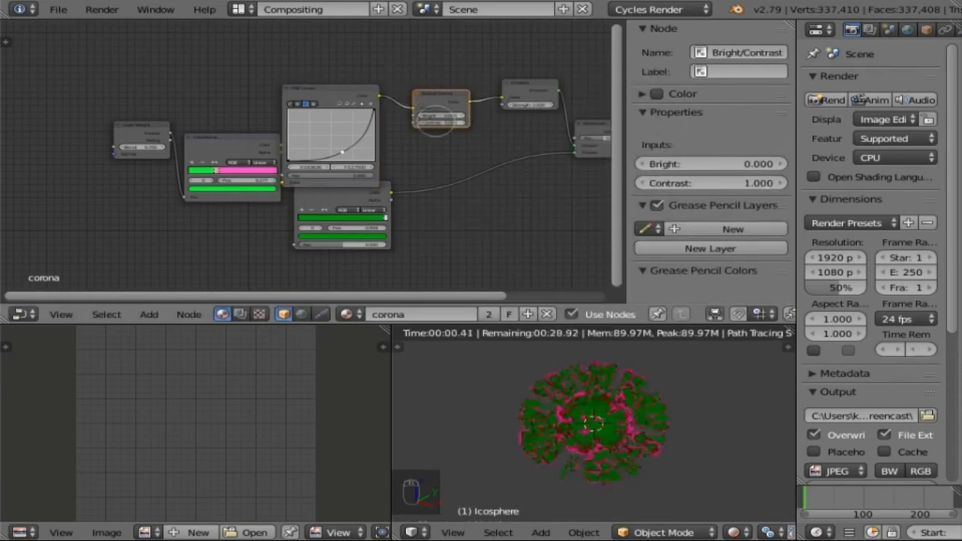
- Examine the effect of the added contrast on the rendered virus from another angle and at different distances
key("KP_4")
key("KP_4")
key("KP_4")
key("KP_4")
key("KP_Add")
key("KP_Add")
key("KP_Add")
key("KP_Add")
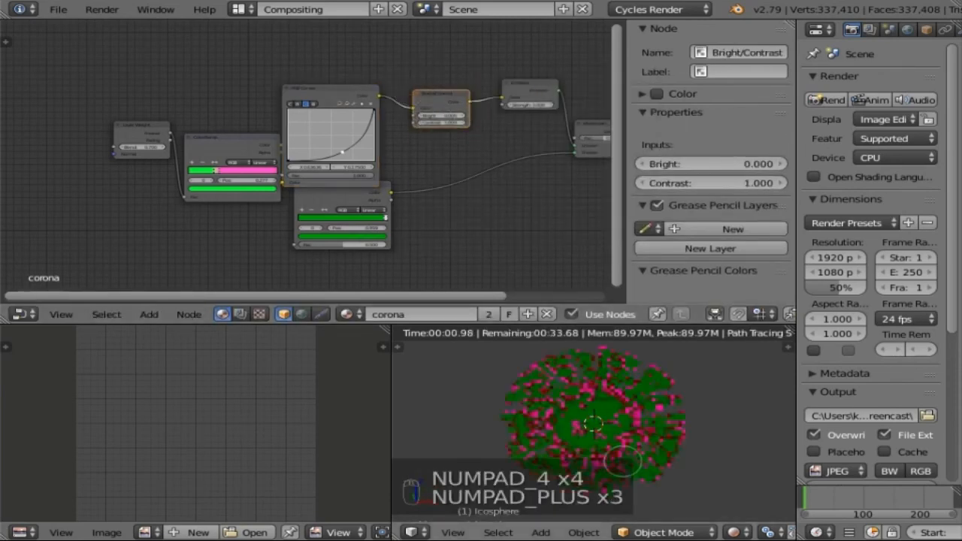
key("KP_Subtract")
key("KP_Subtract")
key("KP_Subtract")
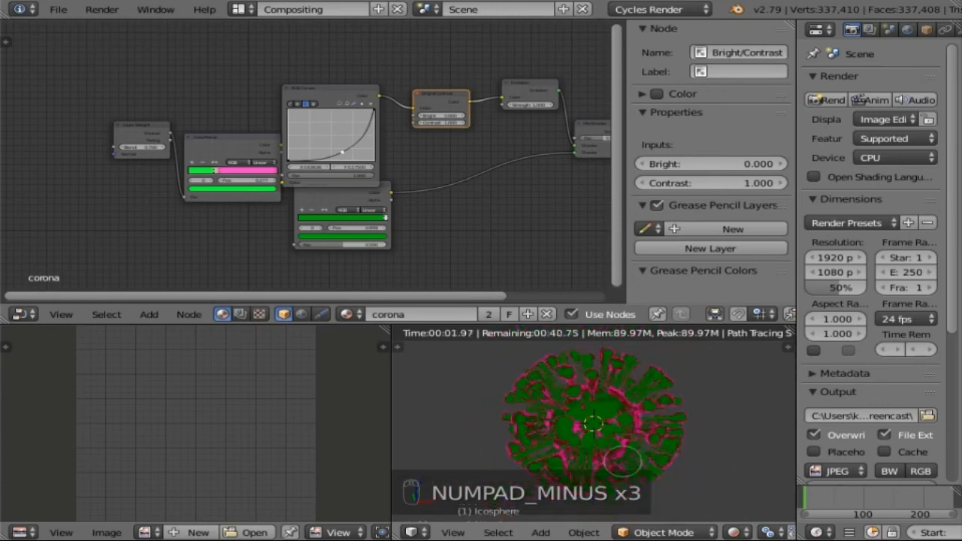
- Switch to the Default screen layout and show the virus from the front in a wide orthographic view
left_click(293, 9)
left_click(268, 79)
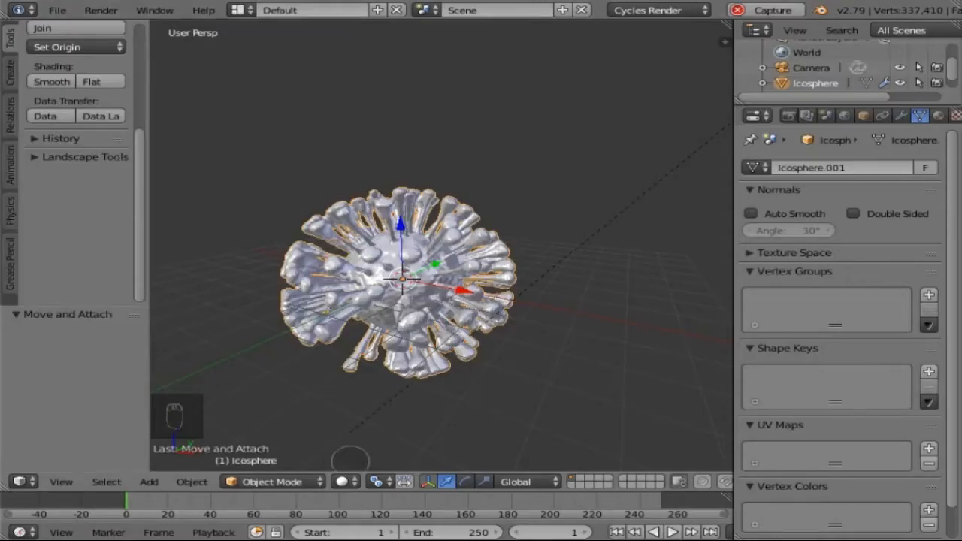
key("KP_Subtract")
key("KP_Subtract")
key("KP_Subtract")
key("KP_Subtract")
key("KP_Subtract")
key("KP_Subtract")
key("KP_Subtract")
key("KP_Subtract")
key("KP_Subtract")
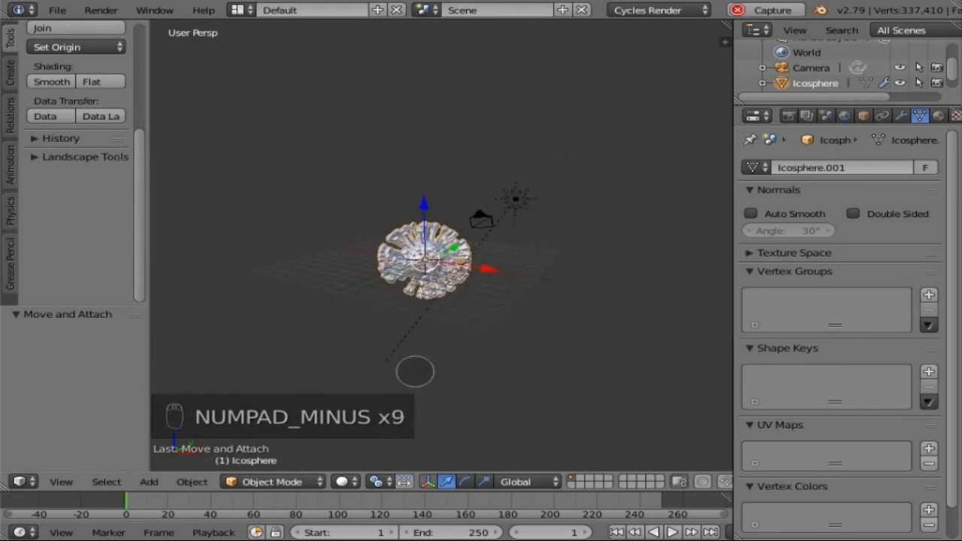
key("KP_1")
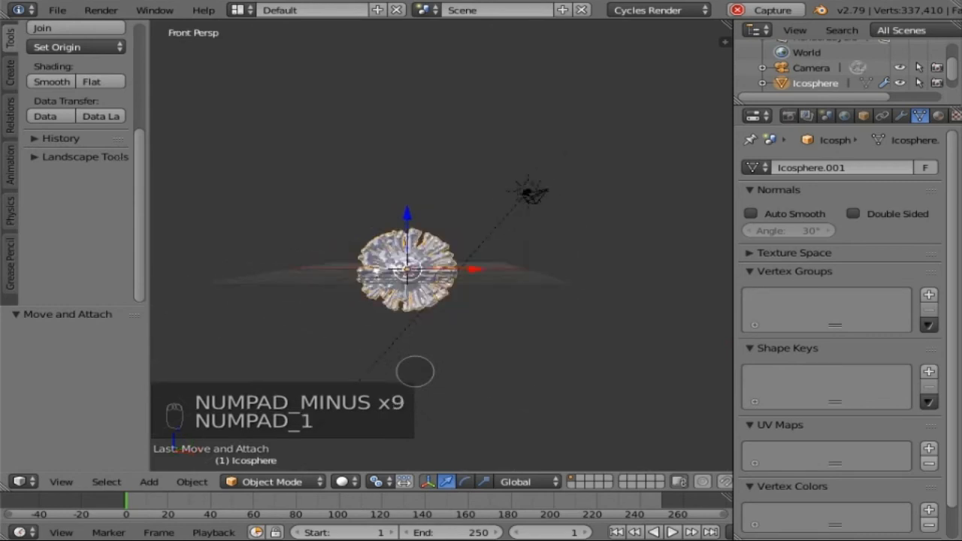
key("KP_Subtract")
key("KP_5")
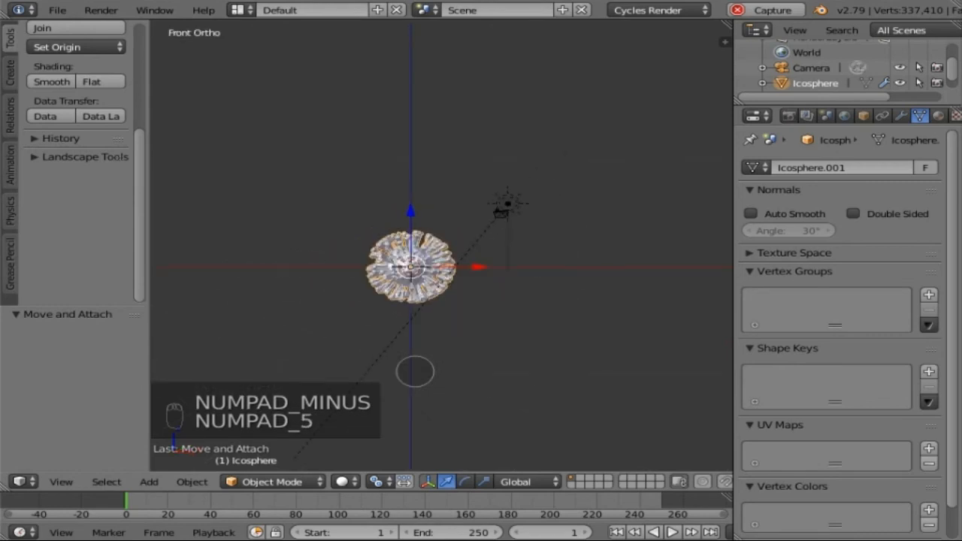
- Align the camera to the current view and reframe it so the virus sits slightly right of center
key("ctrl+alt+KP_0")
key("shift+f")
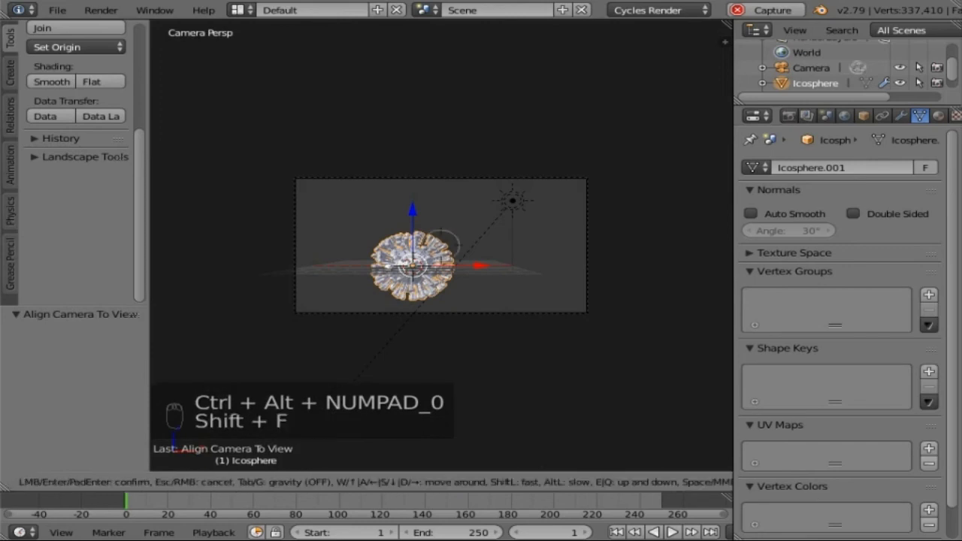
key("Return")
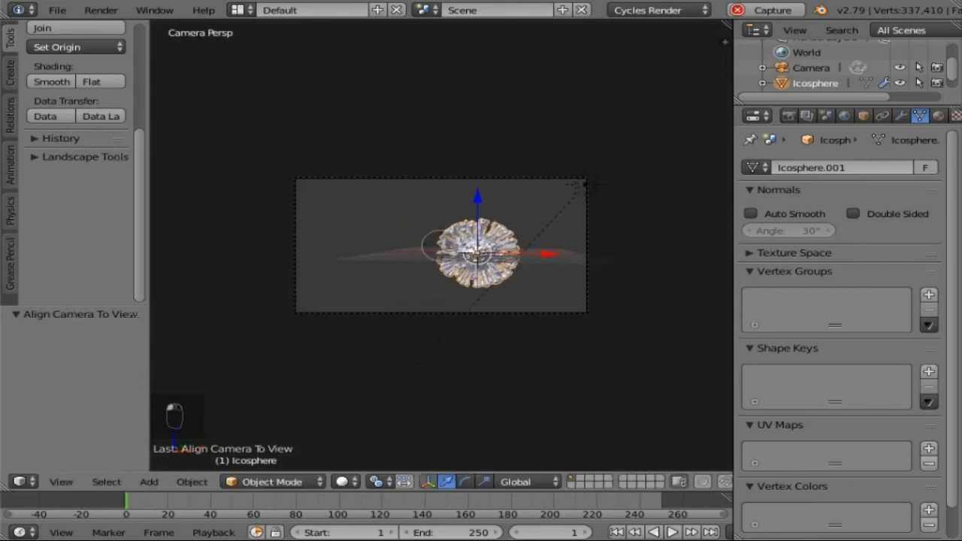
- In a wide top view, move the camera about 13.1 units along Y toward the virus
key("KP_7")
key("KP_Subtract")
key("KP_Subtract")
key("KP_Subtract")
key("KP_Subtract")
key("KP_Subtract")
key("KP_Subtract")
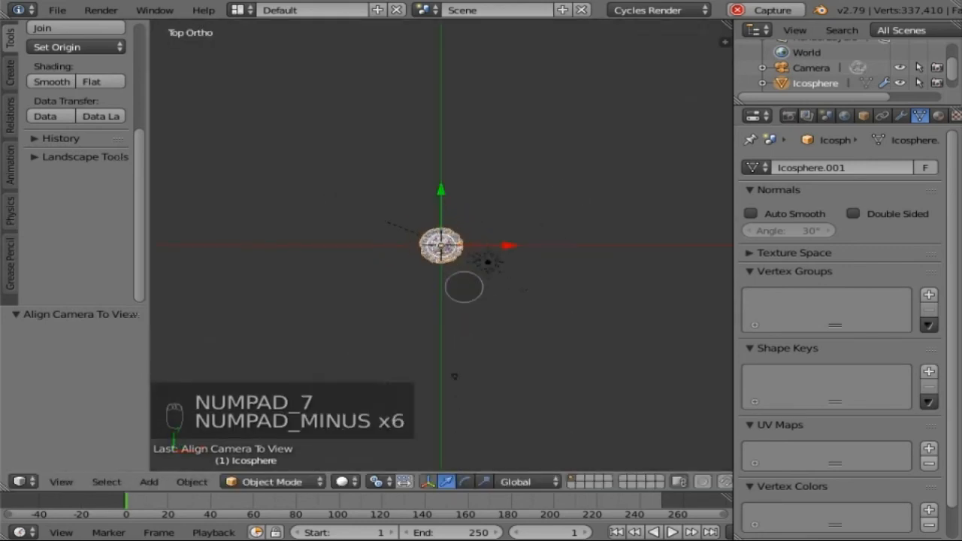
right_click(455, 378)
left_click_drag(453, 339, 451, 275)
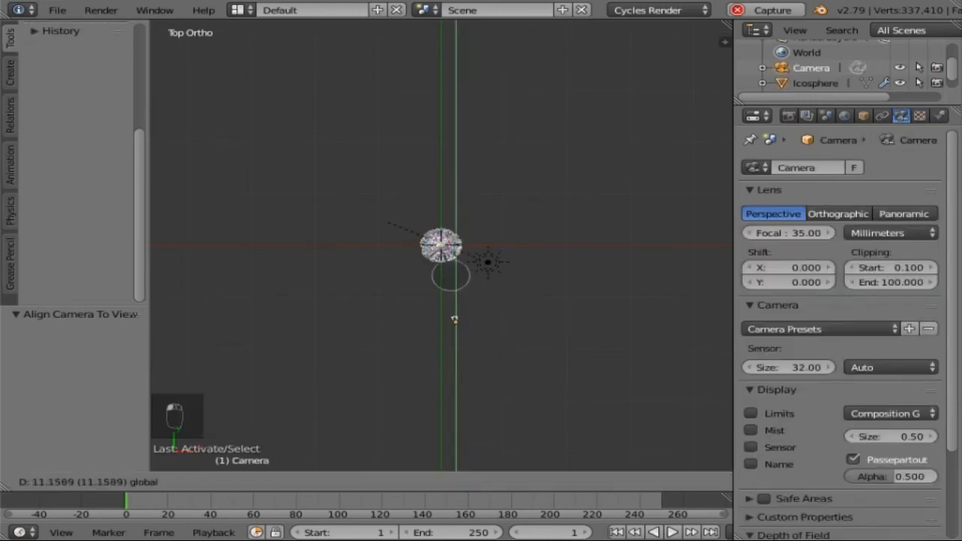
left_click_drag(454, 308, 454, 310)
- Look through the camera and reframe it in fly mode so the virus sits at the right edge of the frame
key("KP_0")
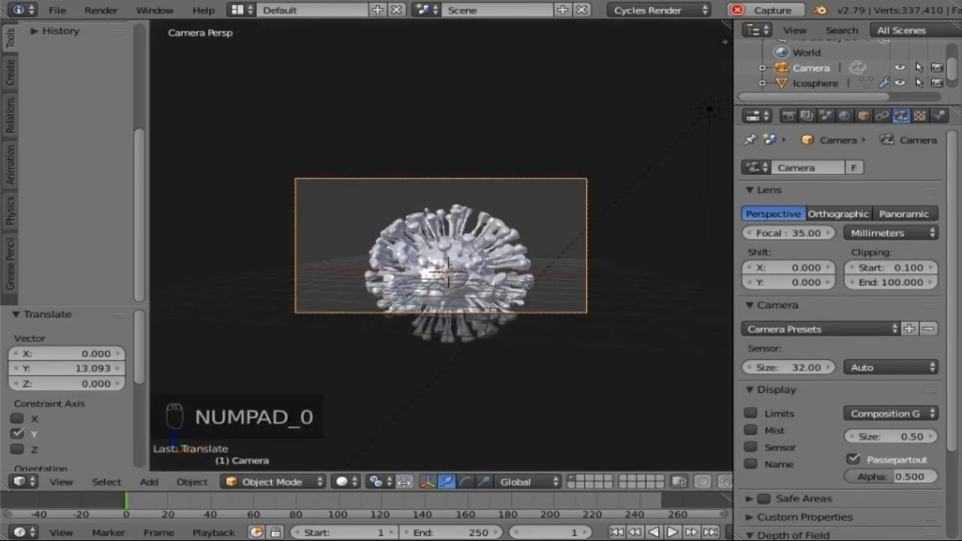
key("shift+f")
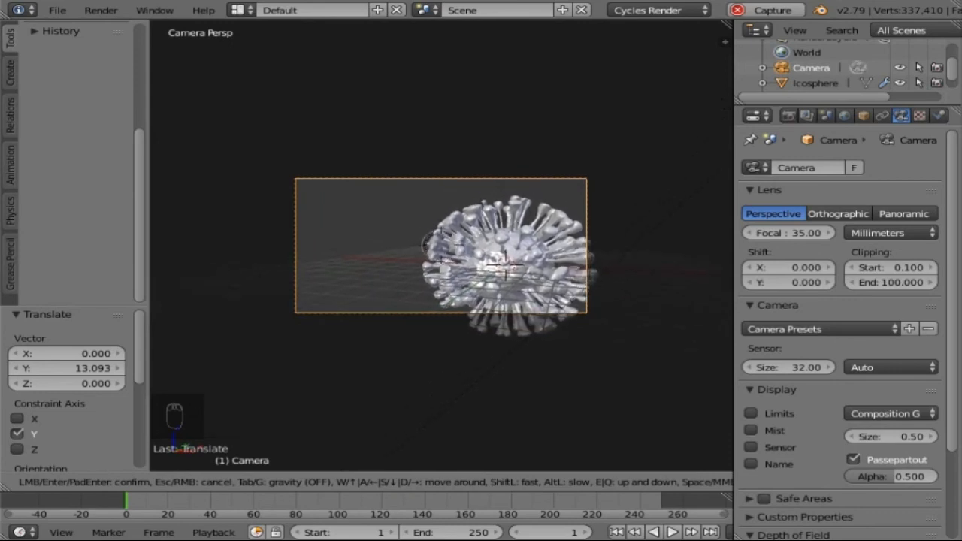
left_click(441, 245)
- Duplicate the virus in the top view, placing the copy behind and to the left of the original, rotated 107°
key("KP_0")
right_click(442, 241)
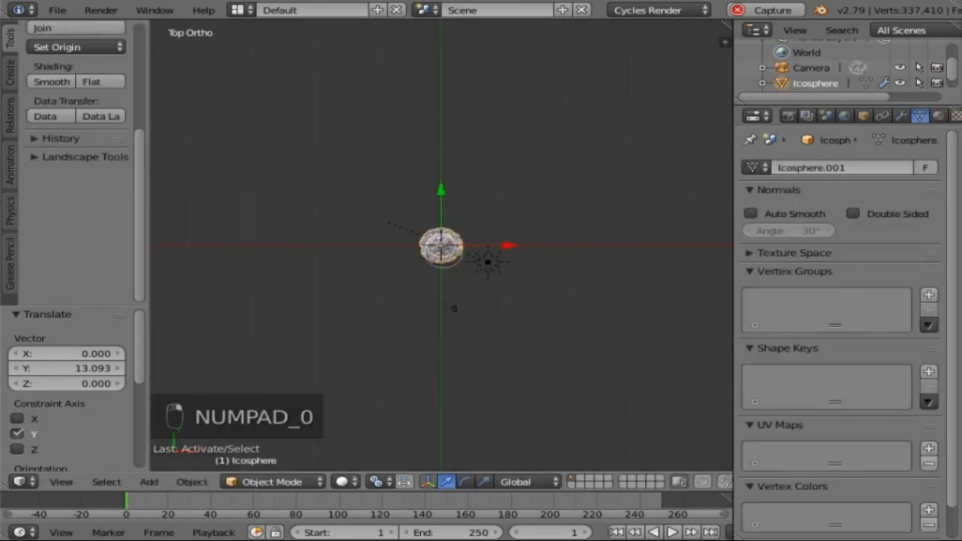
key("shift+d")
right_click(379, 198)
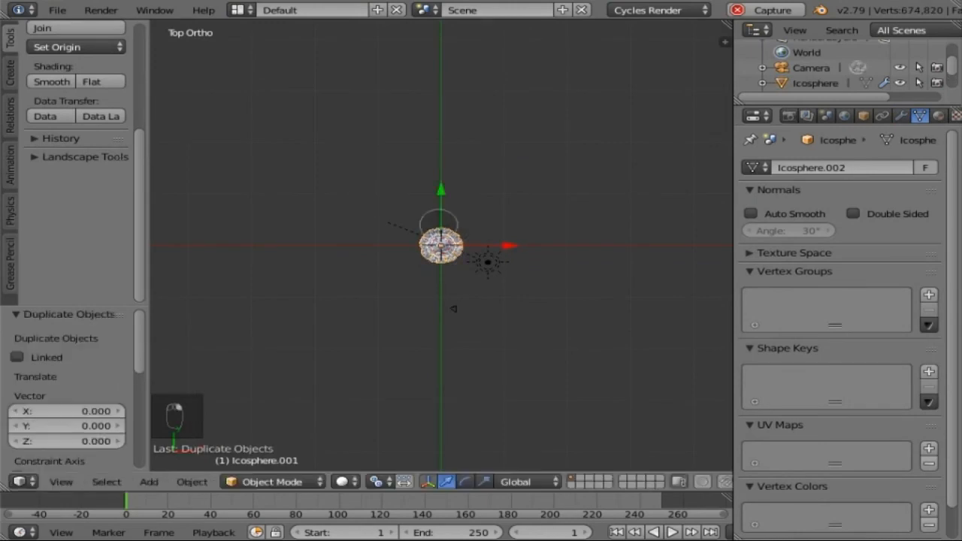
left_click_drag(438, 221, 426, 183)
left_click_drag(491, 212, 436, 208)
left_click_drag(395, 183, 394, 175)
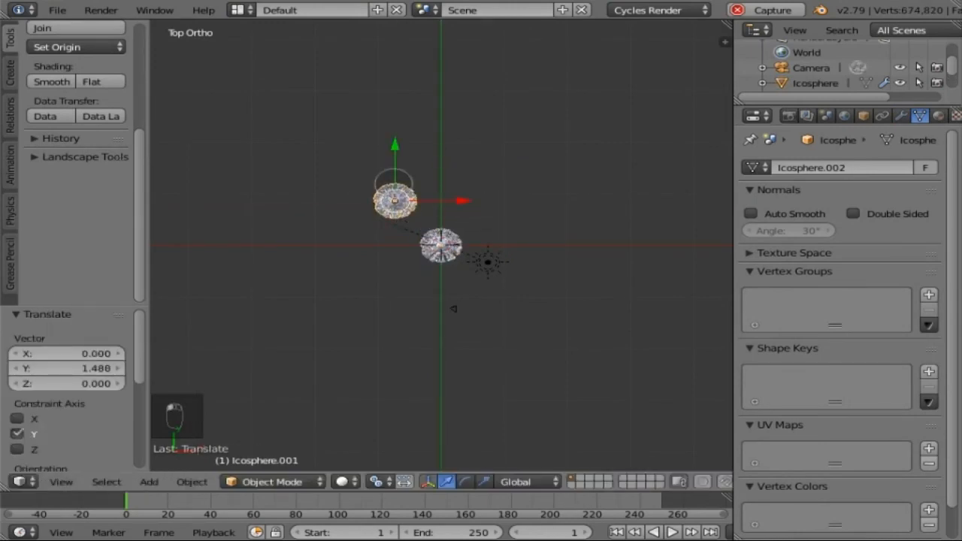
key("r")
left_click(444, 222)
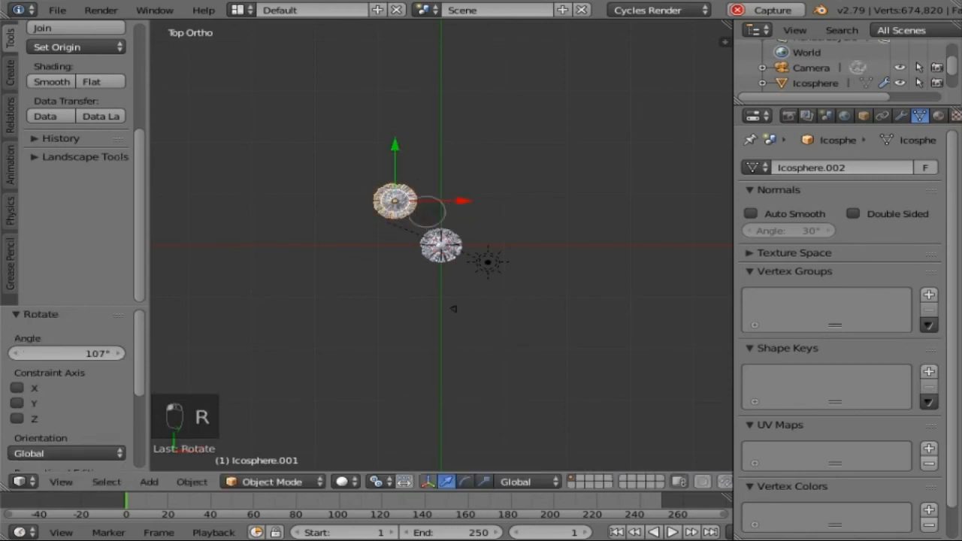
- Duplicate the rotated copy and move the new virus about 8.63 units along X
key("shift+d")
right_click(453, 308)
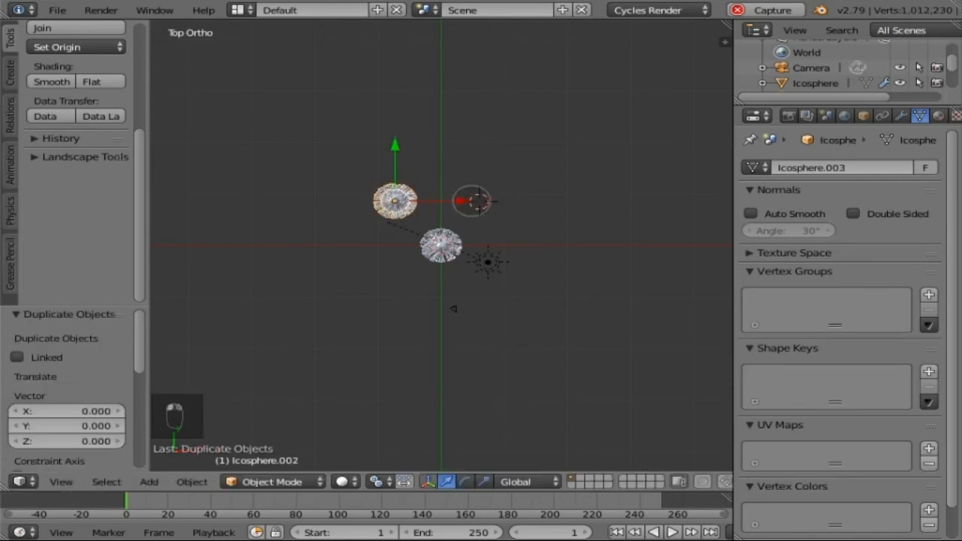
key("g")
key("x")
left_click(509, 197)
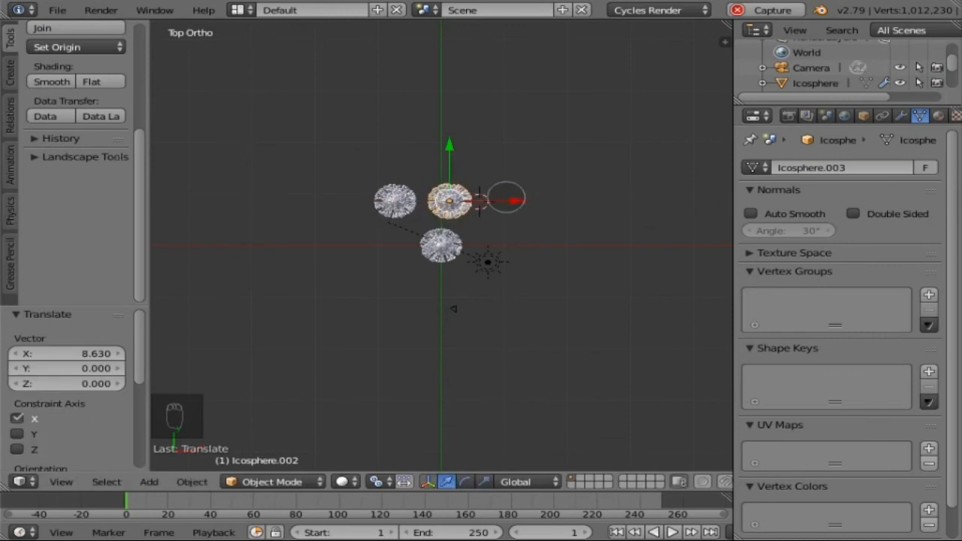
- Rotate the second copy 19.6° in the top view, rotate it again in the right view, and raise it 1.785 units on Z
key("r")
left_click(453, 308)
key("KP_3")
key("r")
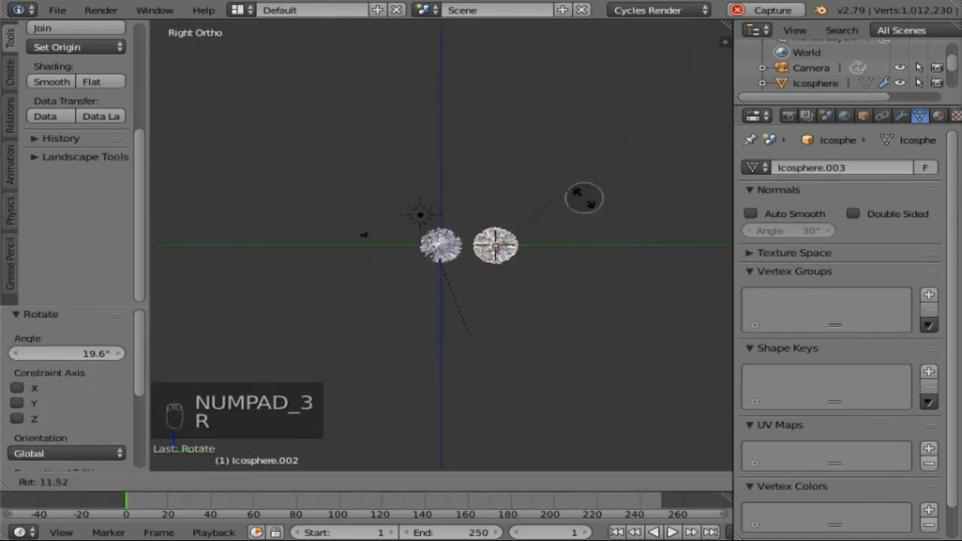
left_click(590, 217)
left_click_drag(494, 188, 494, 185)
- Raise the first copy about 1.69 units on Z and scale it down to 0.828
key("KP_7")
right_click(396, 201)
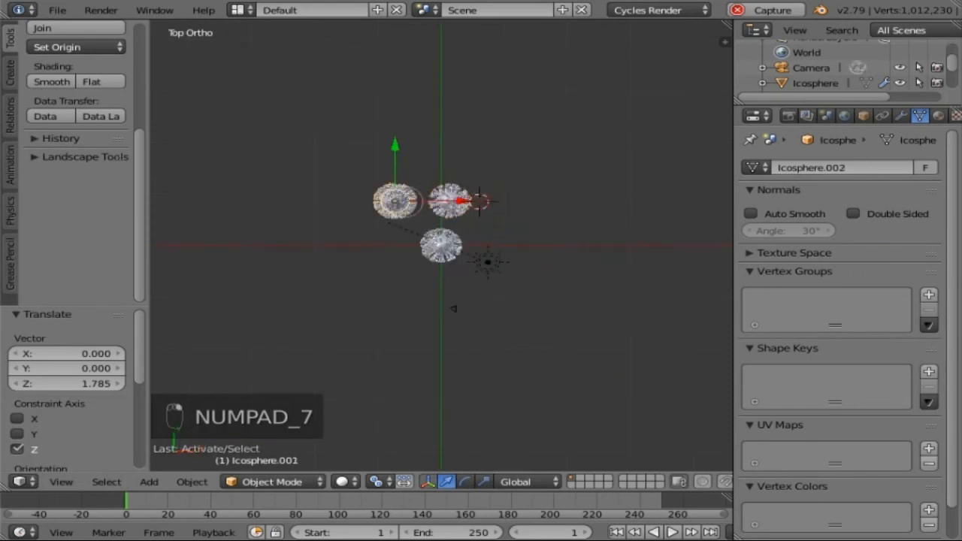
key("KP_4")
key("KP_4")
key("KP_4")
key("KP_2")
key("KP_2")
key("KP_2")
key("KP_2")
key("KP_2")
key("KP_2")
key("KP_2")
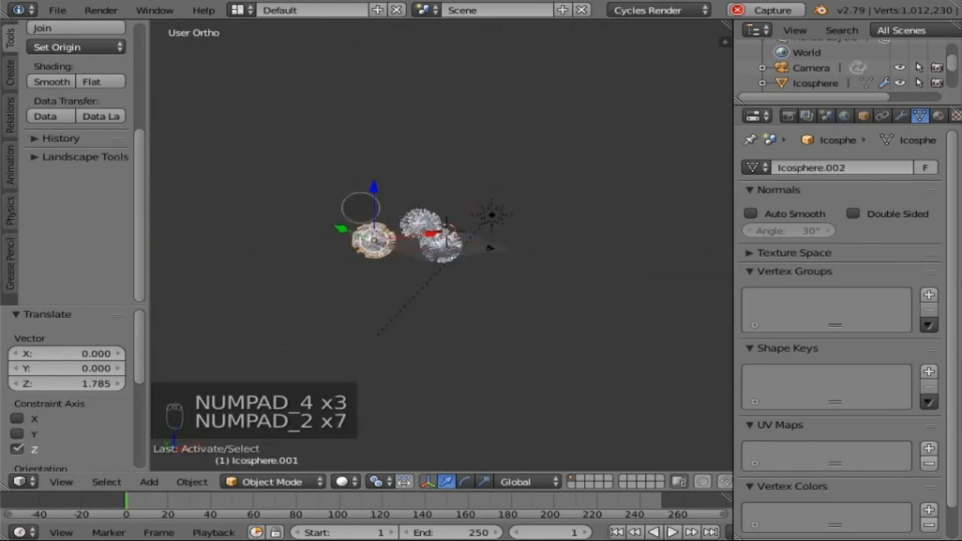
left_click_drag(370, 193, 369, 184)
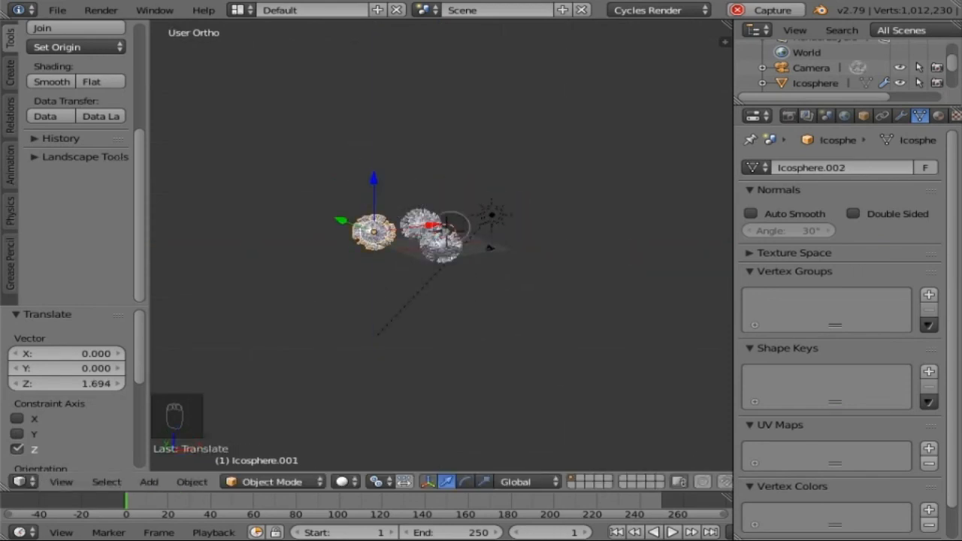
key("s")
left_click(438, 229)
- Through the camera, move the smaller copy -3.351 on X and the second copy 1.668 on Z and -3.726 on X
key("KP_0")
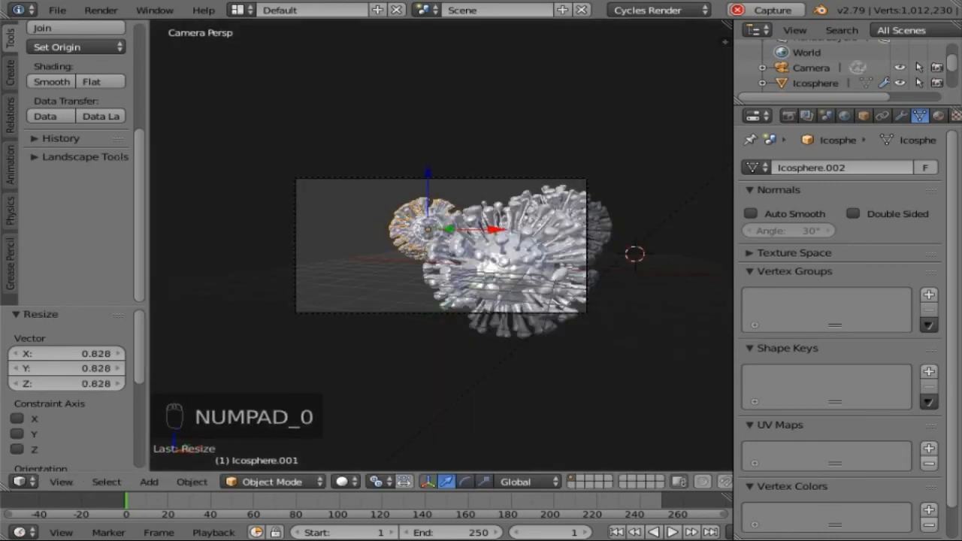
left_click_drag(492, 229, 451, 229)
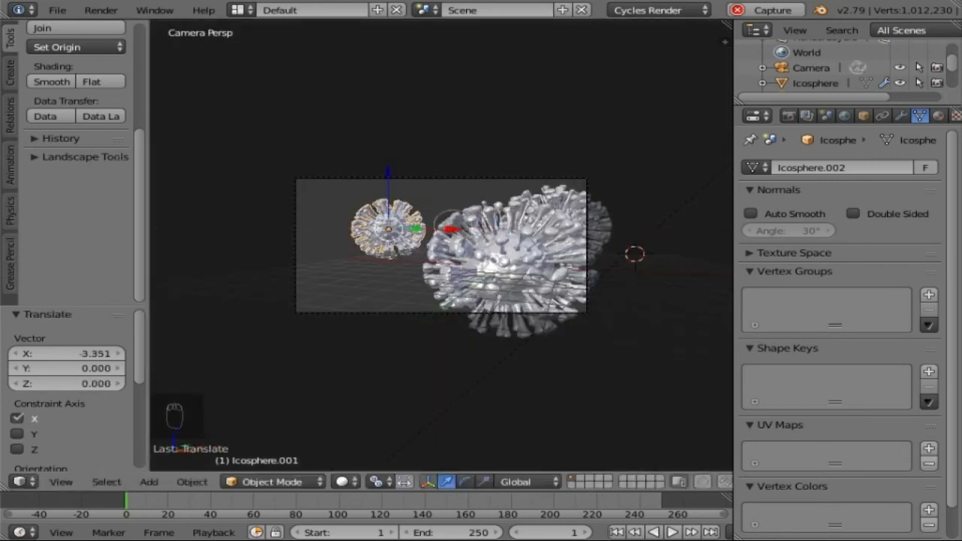
right_click(559, 210)
left_click_drag(549, 174, 549, 156)
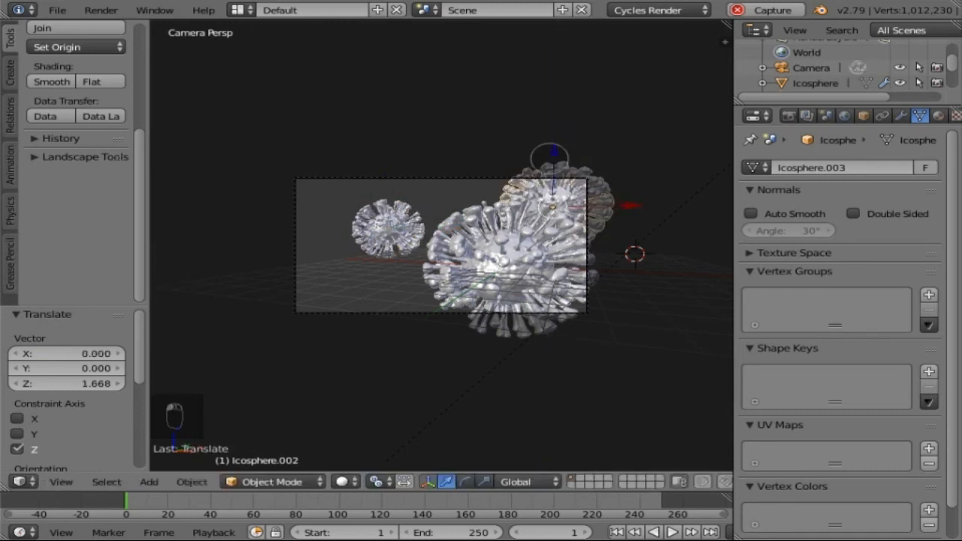
left_click_drag(631, 205, 574, 204)
- Shift the smaller copy to the left edge of the camera frame and the second copy -5.524 units along X
right_click(387, 229)
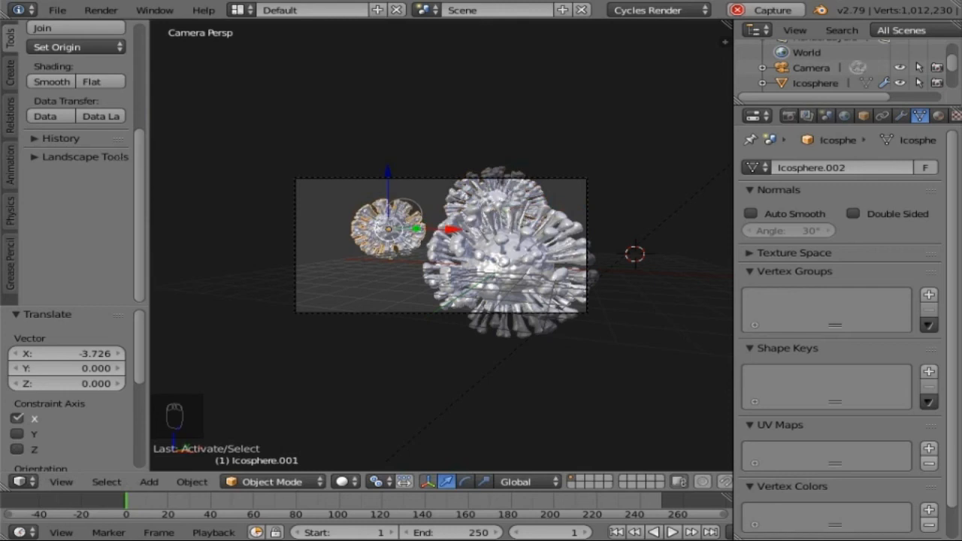
left_click_drag(449, 229, 383, 226)
right_click(493, 201)
left_click_drag(552, 205, 484, 203)
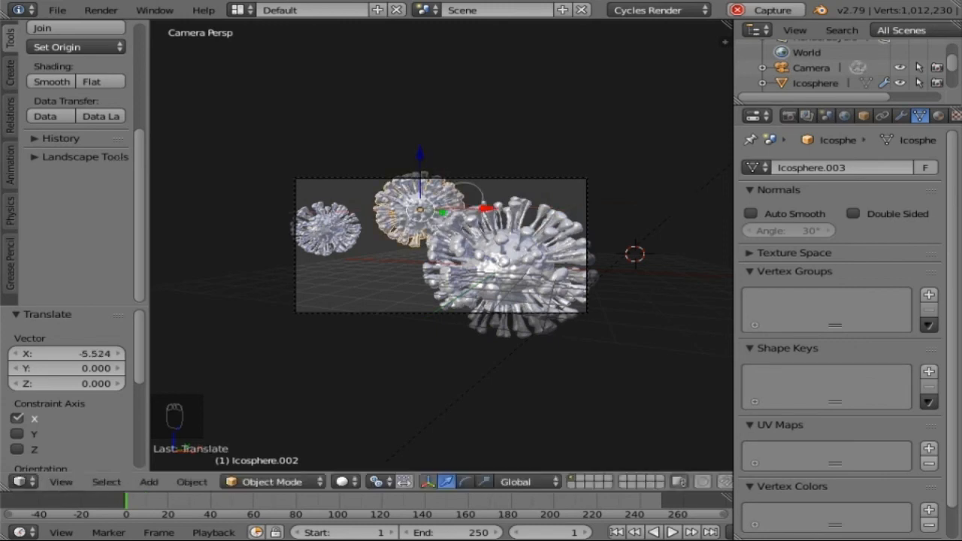
- In the top view, bring the second copy closer to the camera by about 4.61 units along Y
key("KP_0")
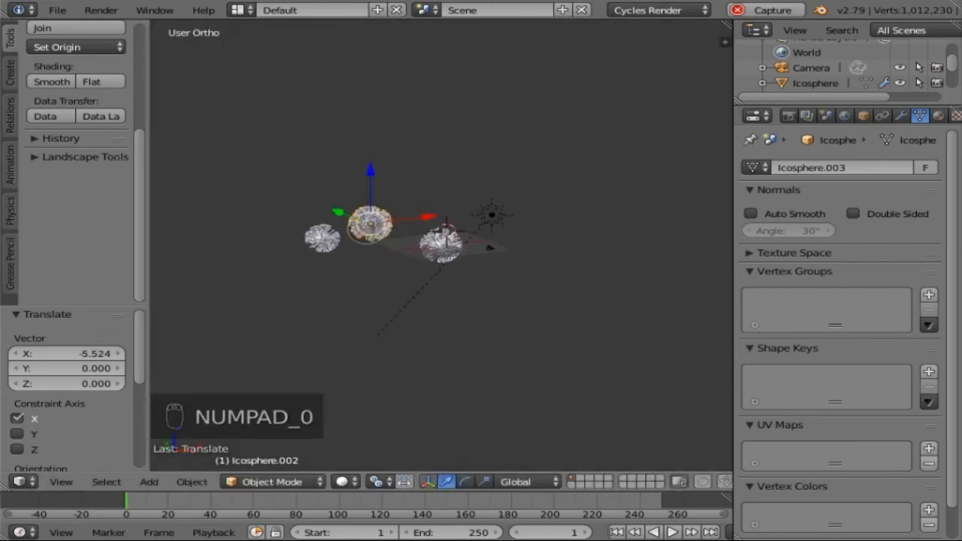
key("KP_7")
right_click(336, 200)
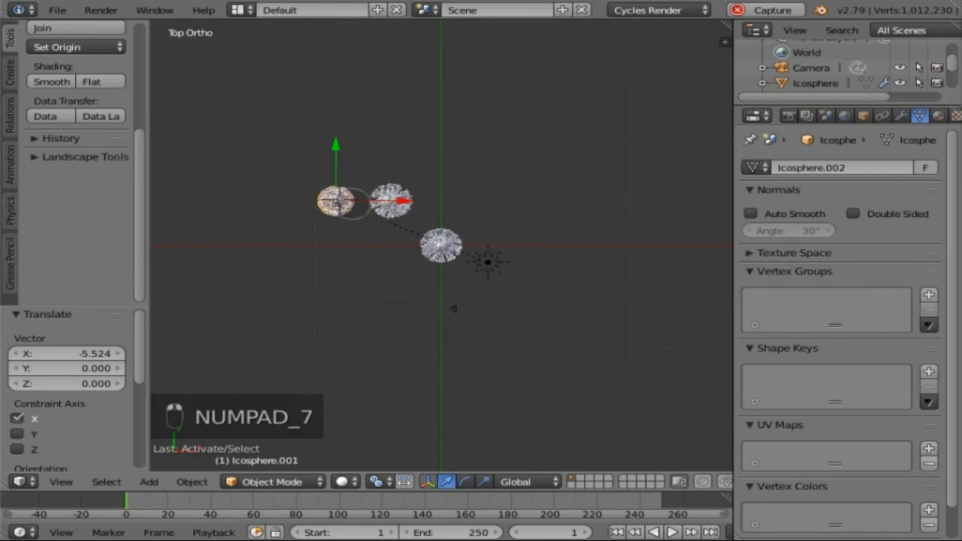
right_click(390, 201)
left_click_drag(388, 157, 392, 187)
key("KP_0")
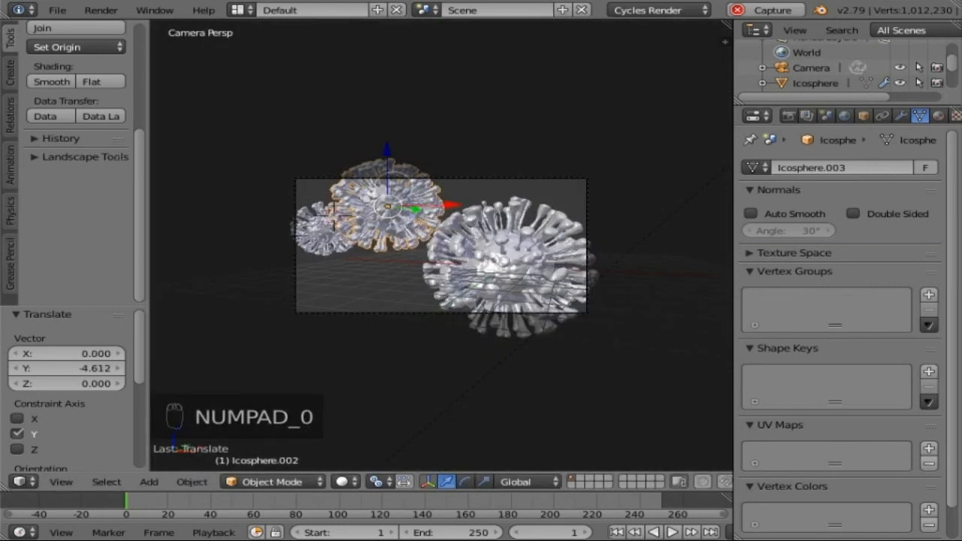
- Move the second copy back 1.422 units on Y and lower it 3.432 units on Z
left_click_drag(414, 208, 423, 209)
key("g")
key("z")
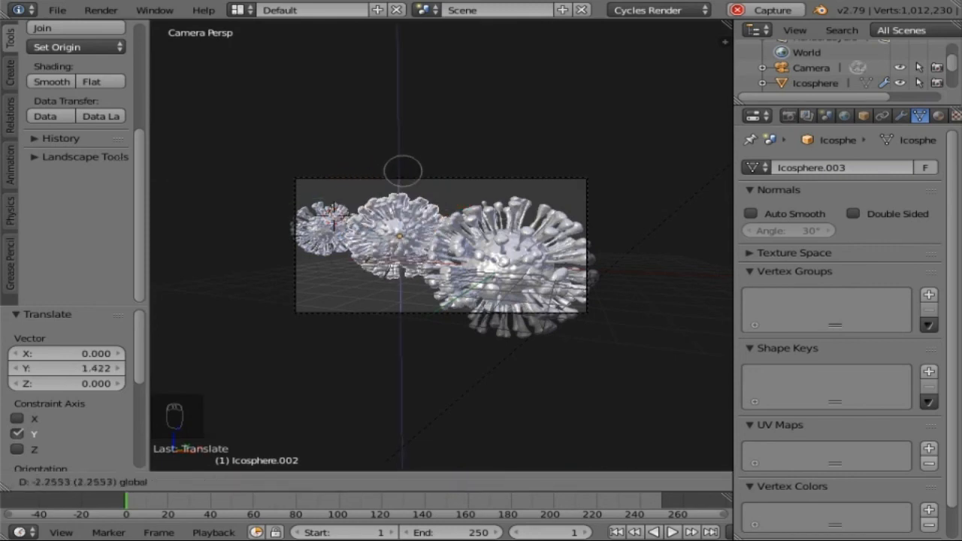
left_click(404, 180)
- Raise the smallest virus about 1.74 units on Z into the upper left corner of the camera frame
right_click(329, 214)
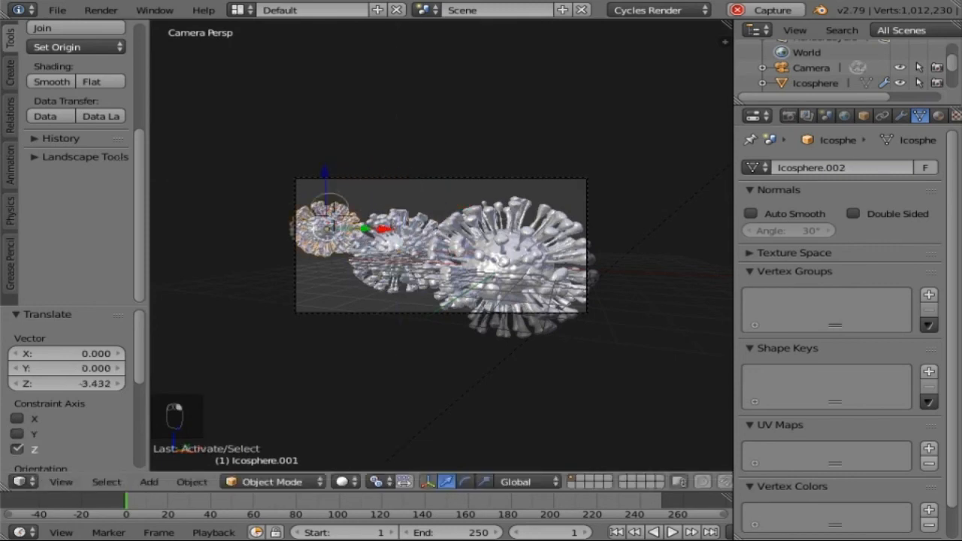
key("g")
key("z")
left_click(326, 212)
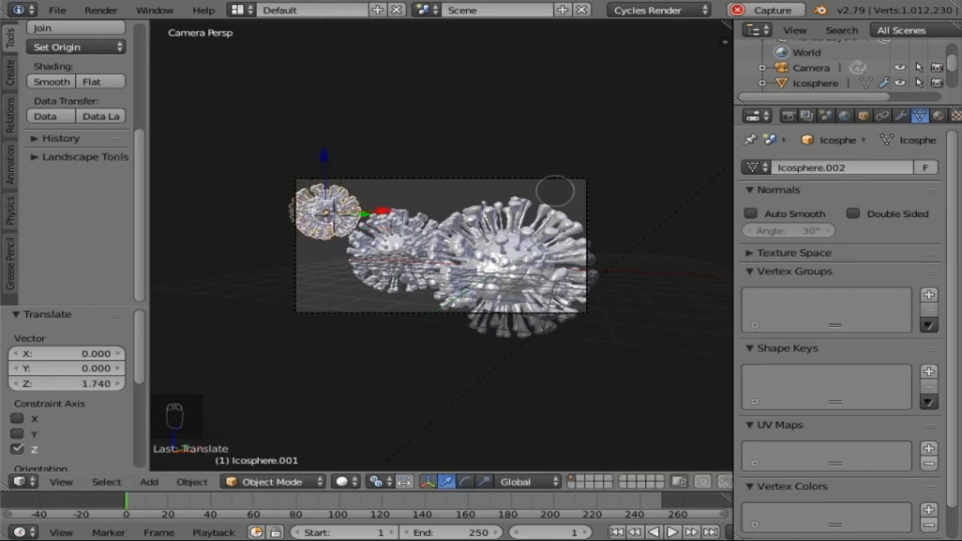
- Set the camera's depth of field to focus on the original Icosphere with an aperture size of 0.2
key("KP_Add")
key("KP_Add")
key("KP_Add")
key("KP_Add")
key("KP_Add")
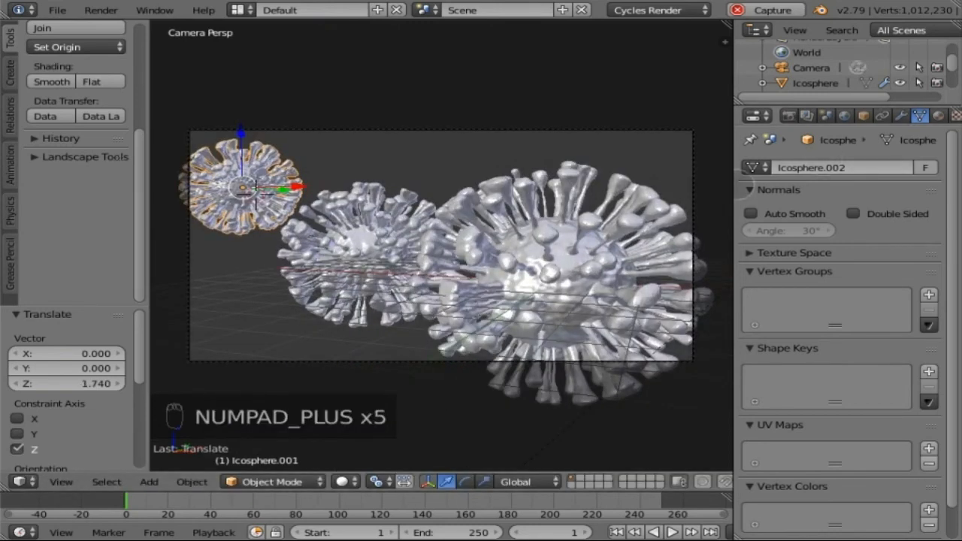
right_click(692, 176)
scroll(951, 324, "down", 5)
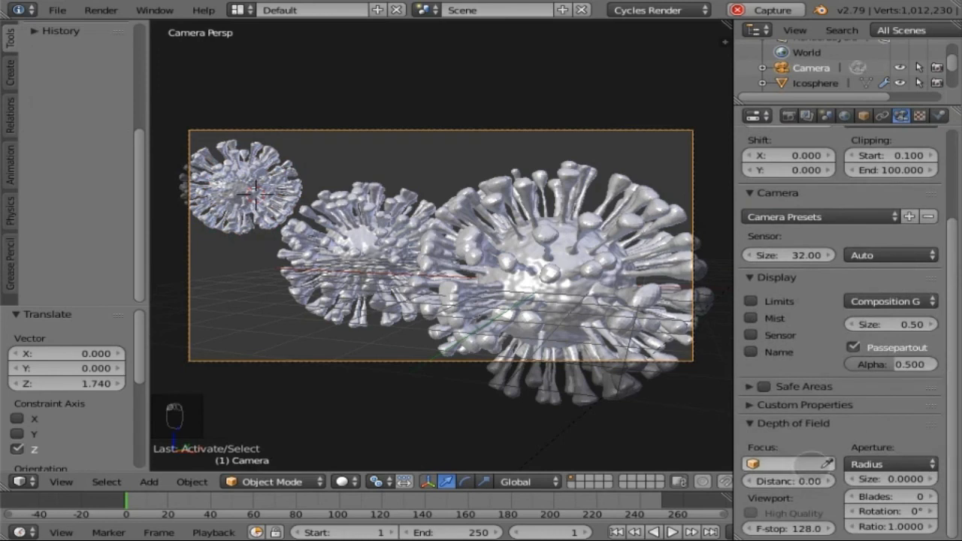
left_click(785, 464)
left_click(774, 320)
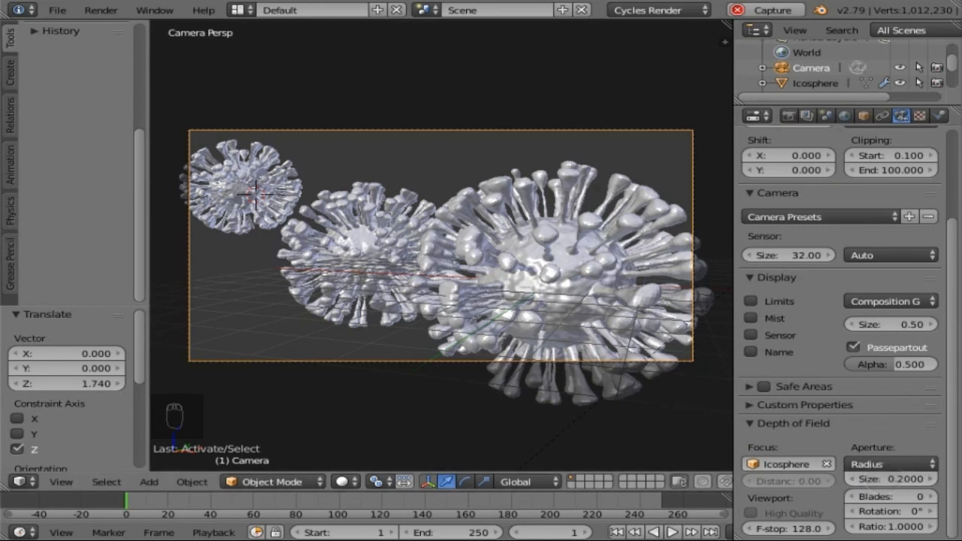
scroll(838, 338, "up", 5)
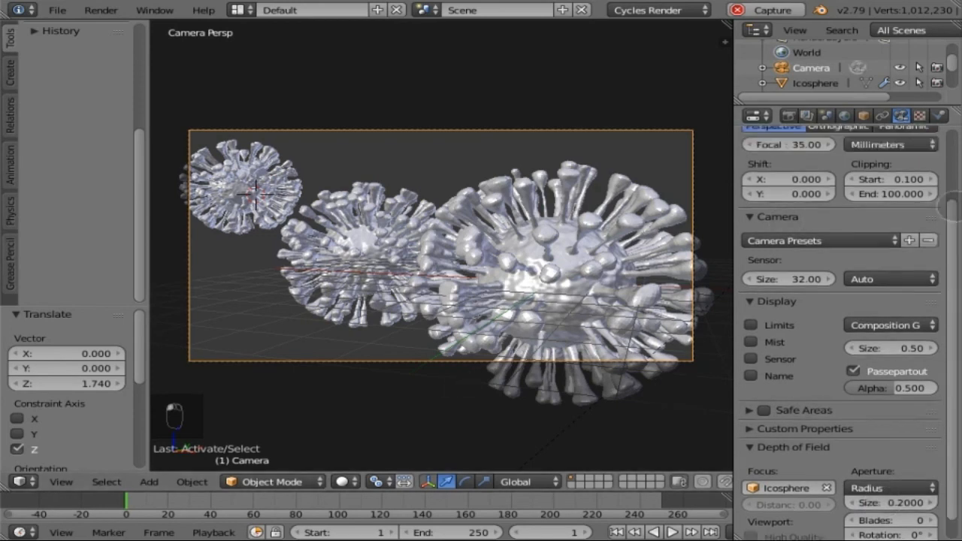
- Show the scene's main render settings
left_click(787, 115)
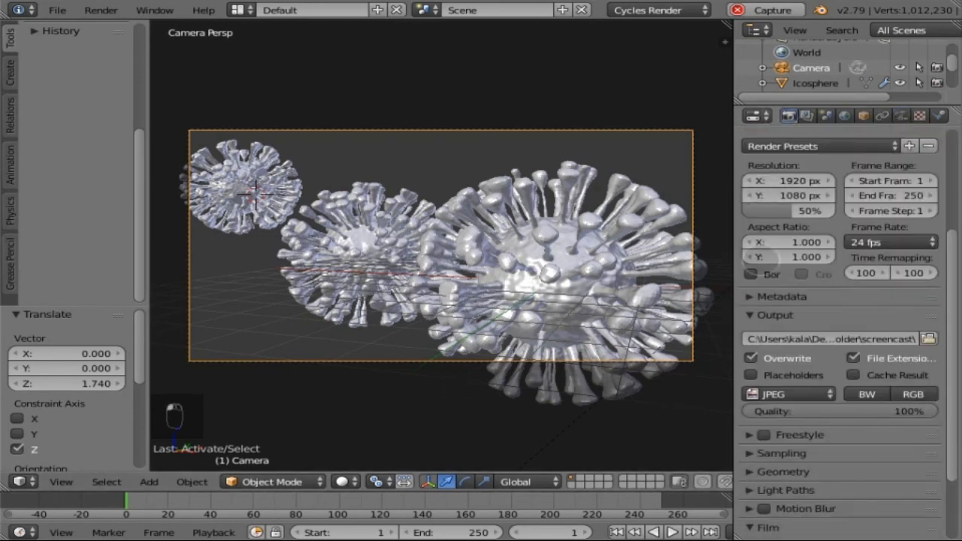
scroll(864, 151, "up", 5)
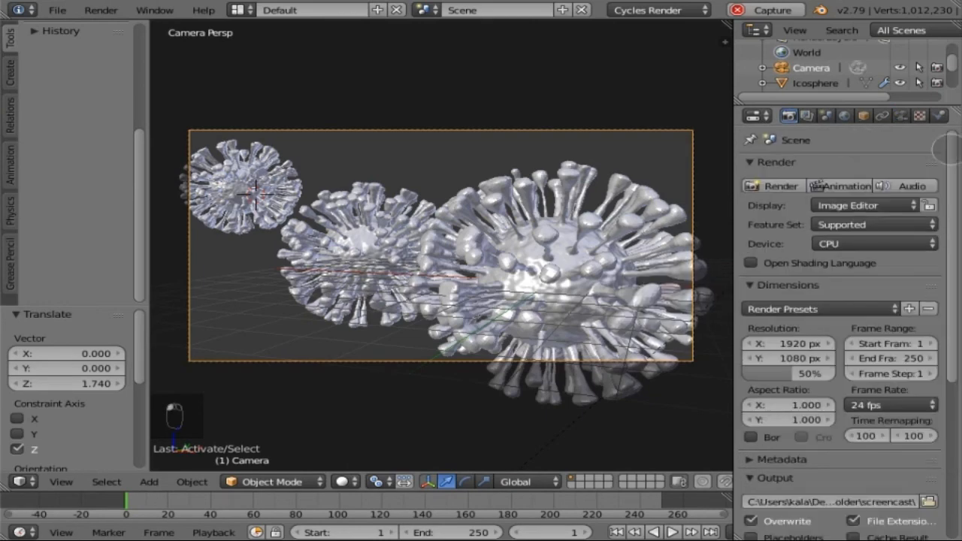